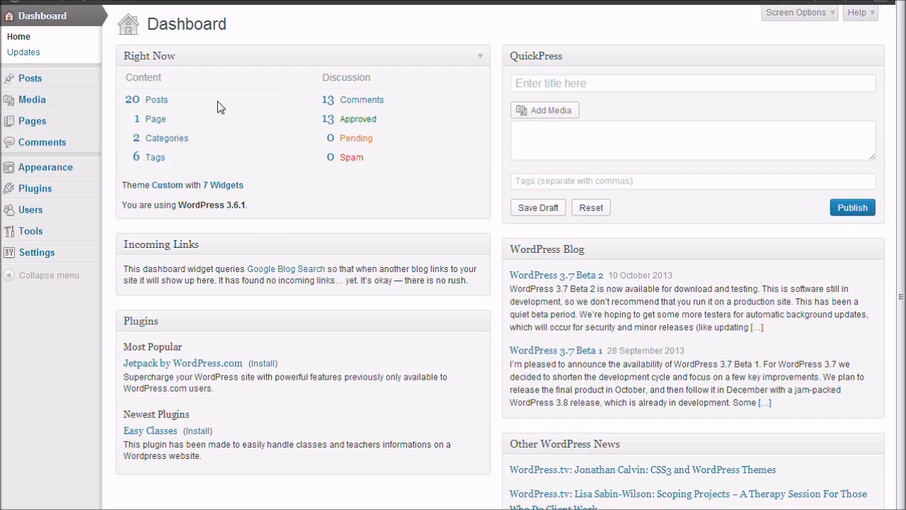
- Search the directory of new plugins for "zedity"
{"action": "mouse_move", "coordinate": [47, 192]}
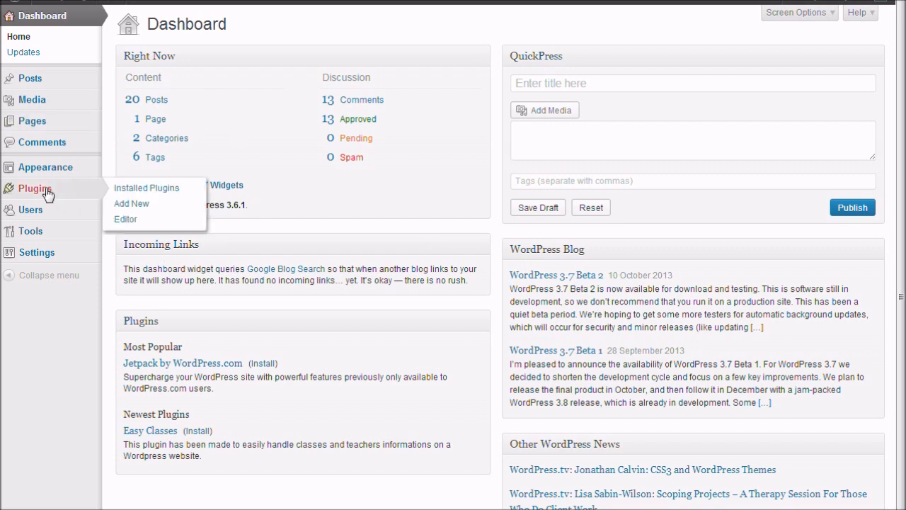
{"action": "left_click", "coordinate": [46, 193]}
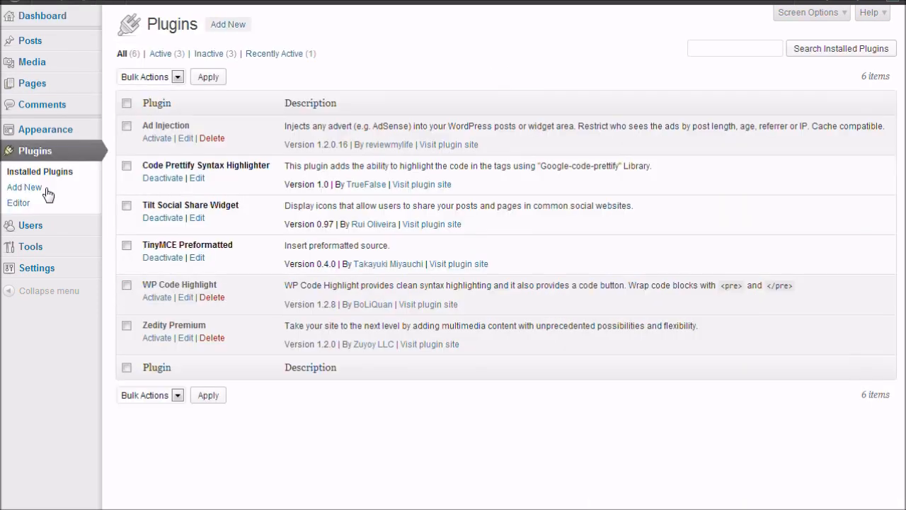
{"action": "left_click", "coordinate": [234, 30]}
{"action": "type", "text": "zedity"}
{"action": "left_click", "coordinate": [241, 136]}
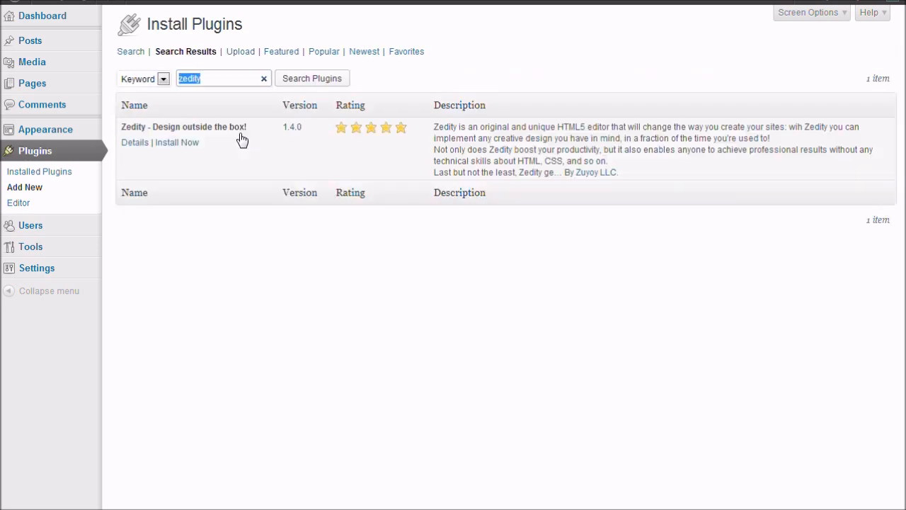
- Install the plugin "Zedity - Design outside the box!" and activate it
{"action": "left_click", "coordinate": [178, 144]}
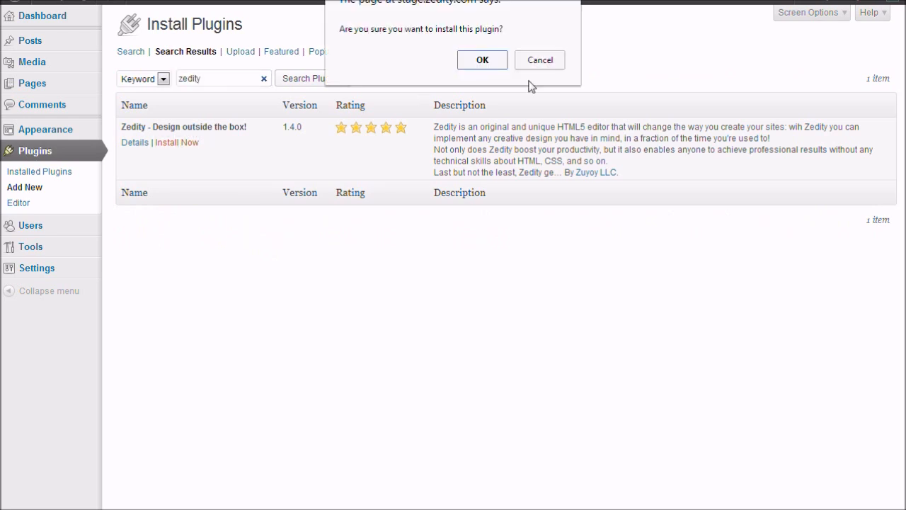
{"action": "left_click", "coordinate": [499, 64]}
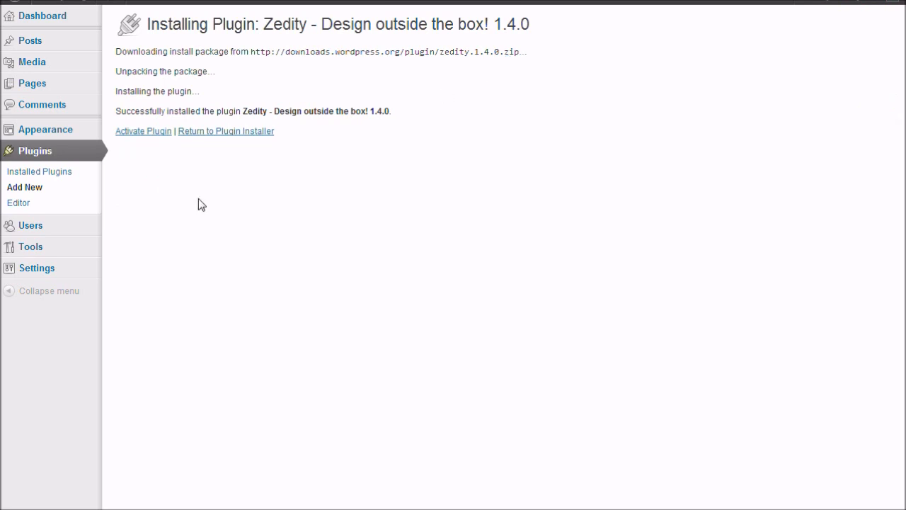
{"action": "left_click", "coordinate": [151, 132]}
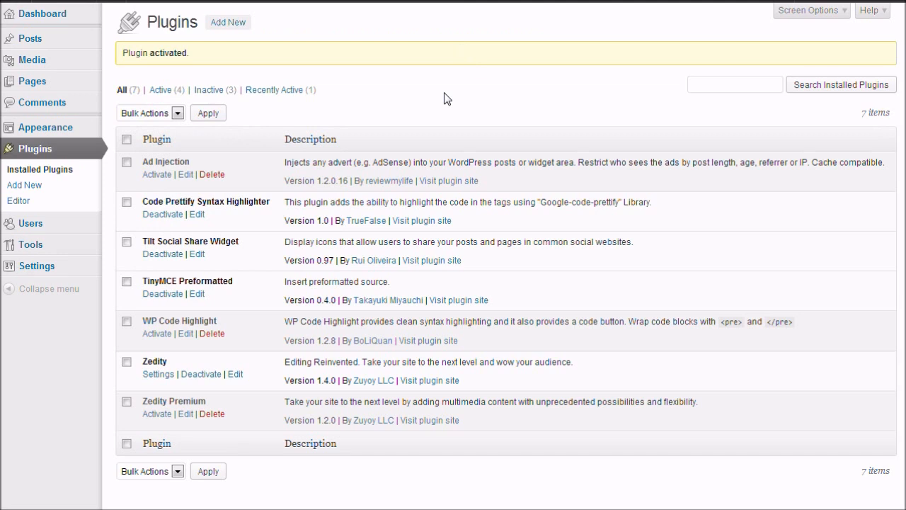
- Create a new post titled "First Post Using Zedity"
{"action": "mouse_move", "coordinate": [31, 47]}
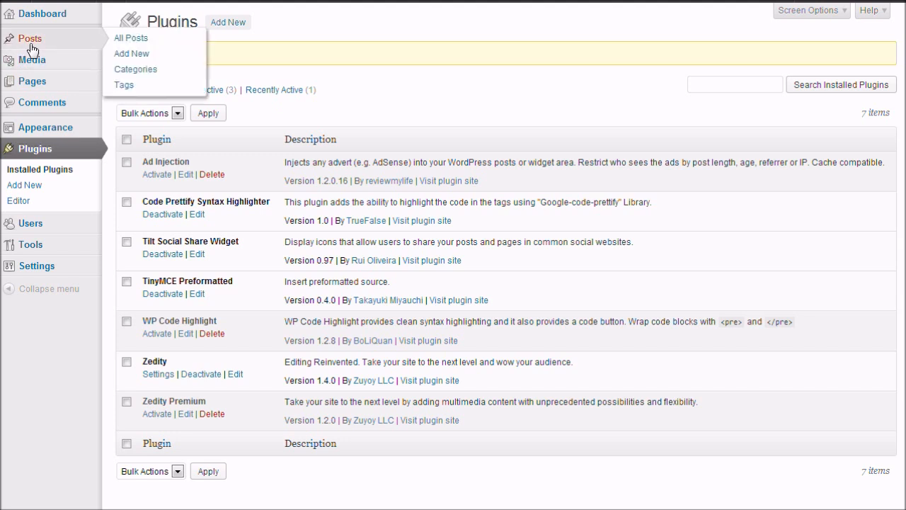
{"action": "mouse_move", "coordinate": [35, 86]}
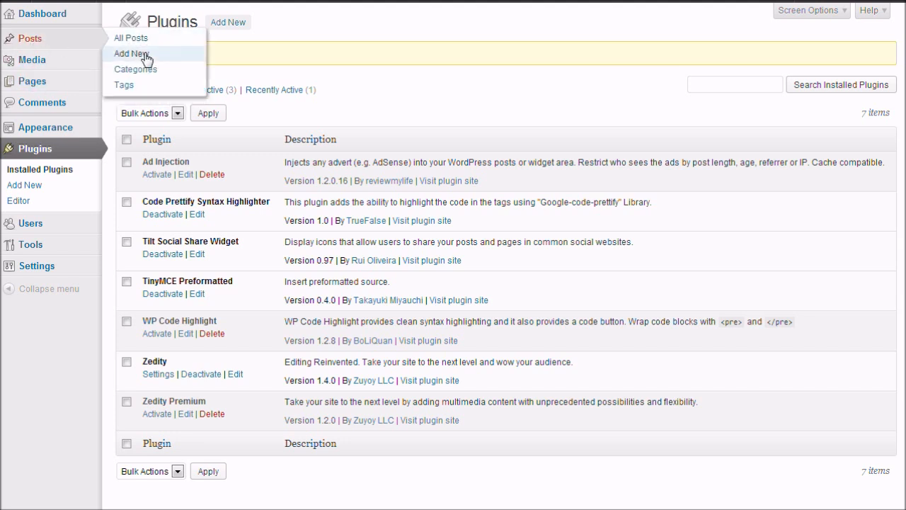
{"action": "left_click", "coordinate": [142, 55]}
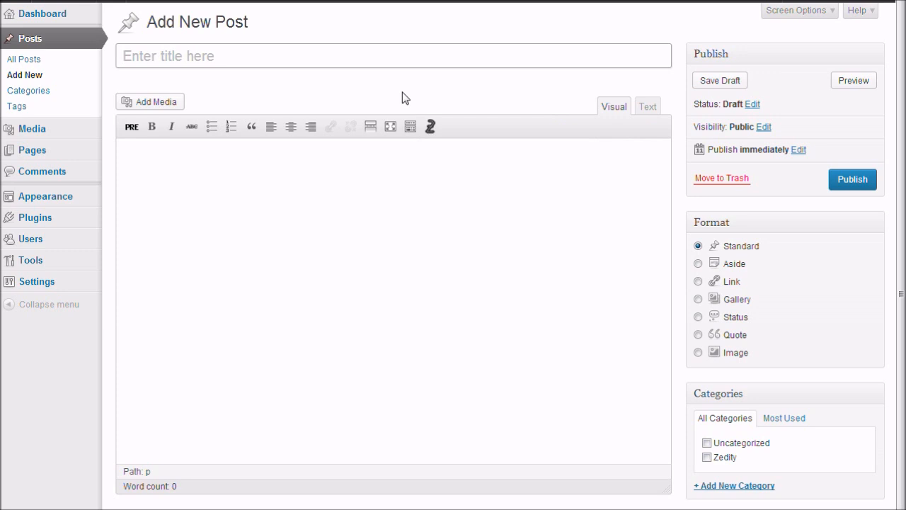
{"action": "type", "text": "First"}
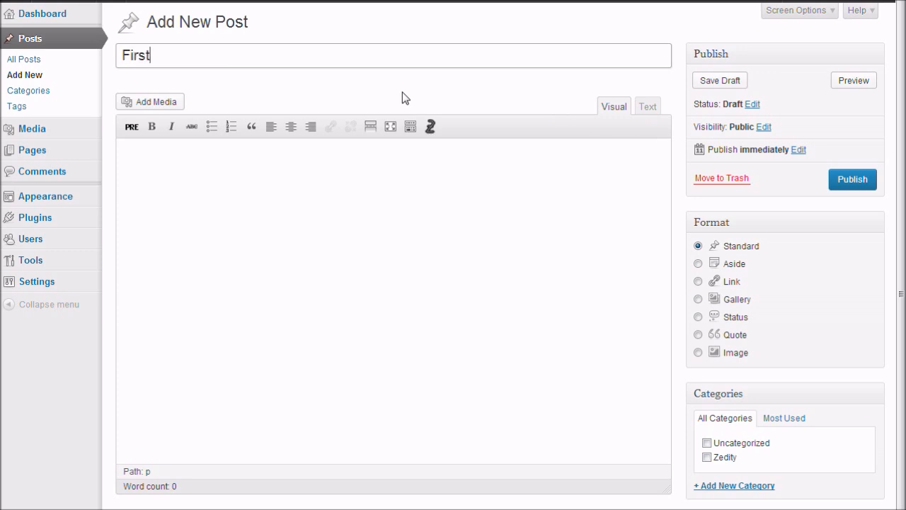
{"action": "type", "text": " Post Using Zedity"}
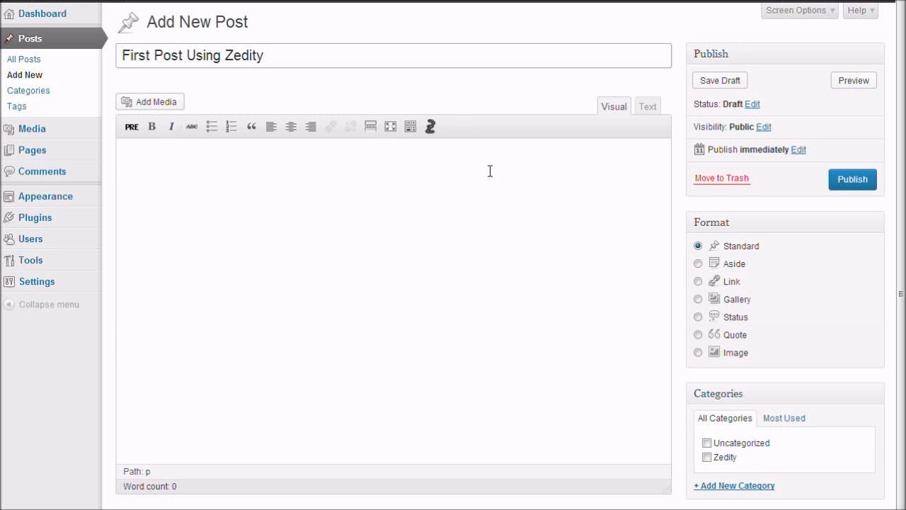
- Open the Zedity editor for the post and set the content width to 800 pixels
{"action": "left_click", "coordinate": [431, 128]}
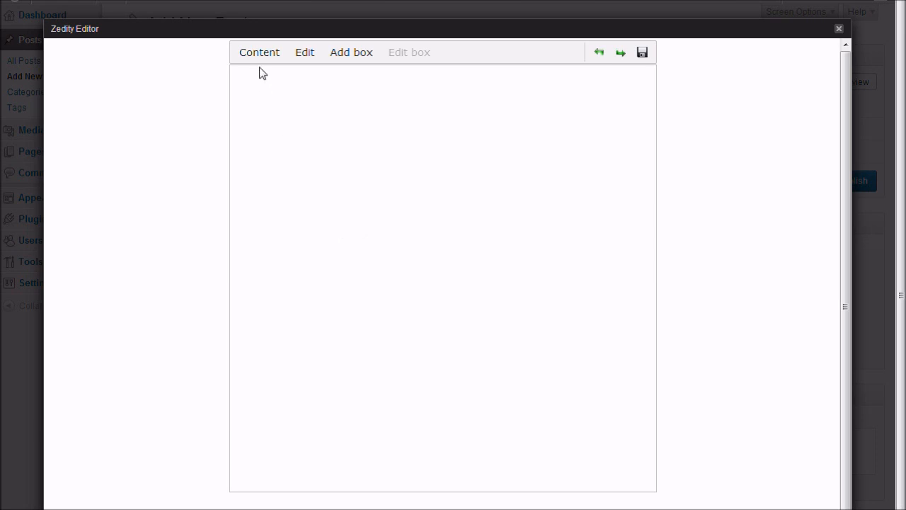
{"action": "mouse_move", "coordinate": [343, 57]}
{"action": "mouse_move", "coordinate": [263, 57]}
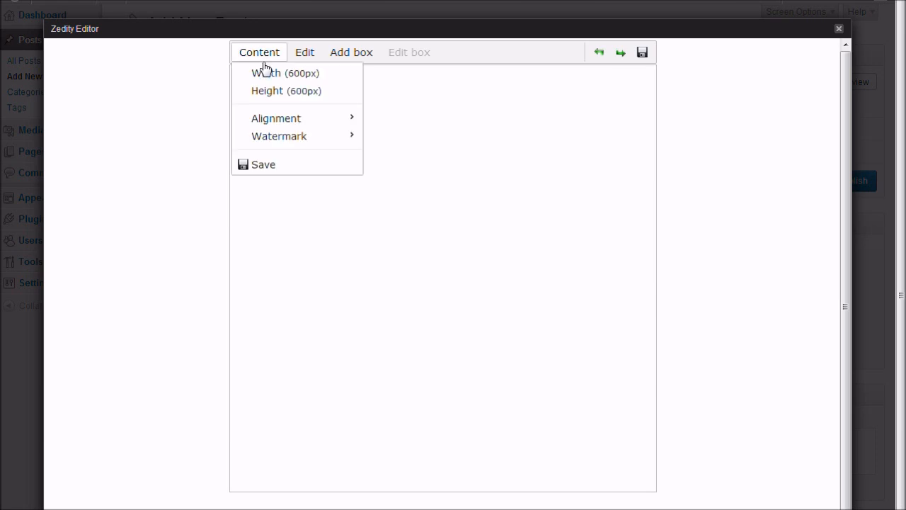
{"action": "left_click", "coordinate": [255, 74]}
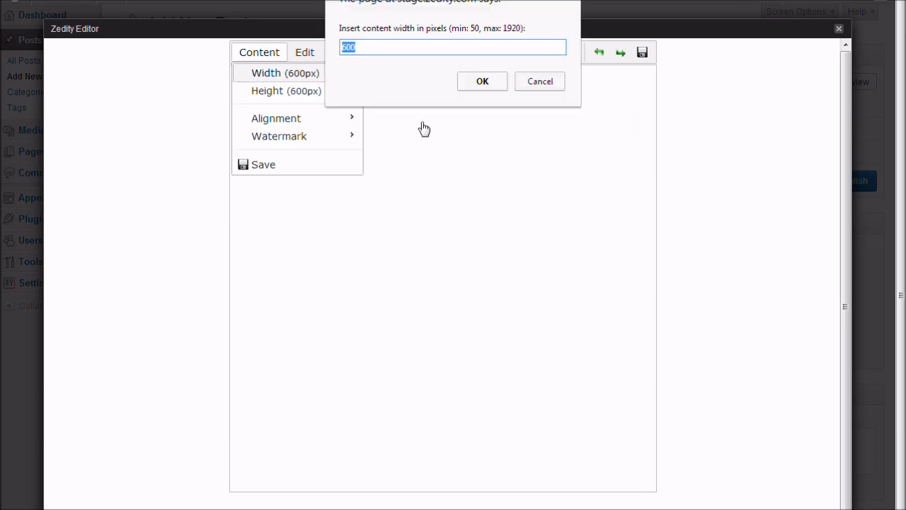
{"action": "type", "text": "800"}
{"action": "left_click", "coordinate": [481, 83]}
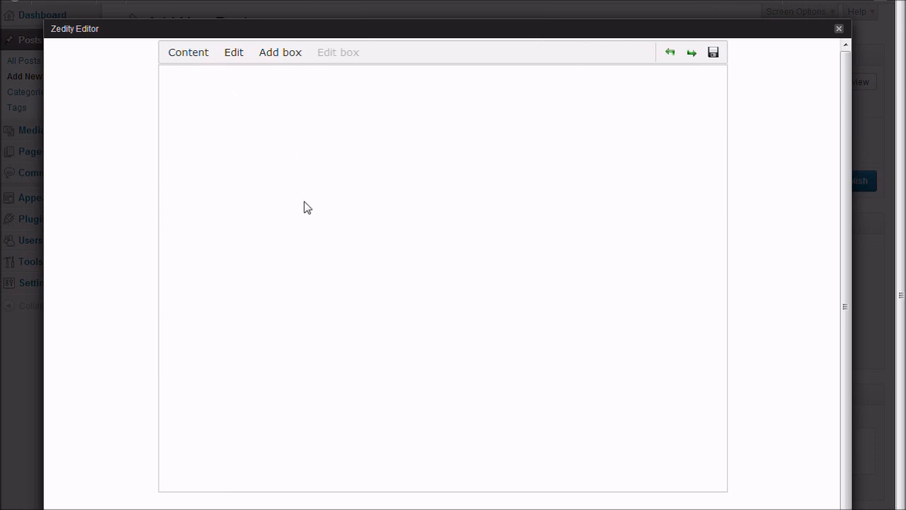
- Add a color box in the upper-left area of the canvas and fill it with solid light lavender
{"action": "left_click", "coordinate": [283, 55]}
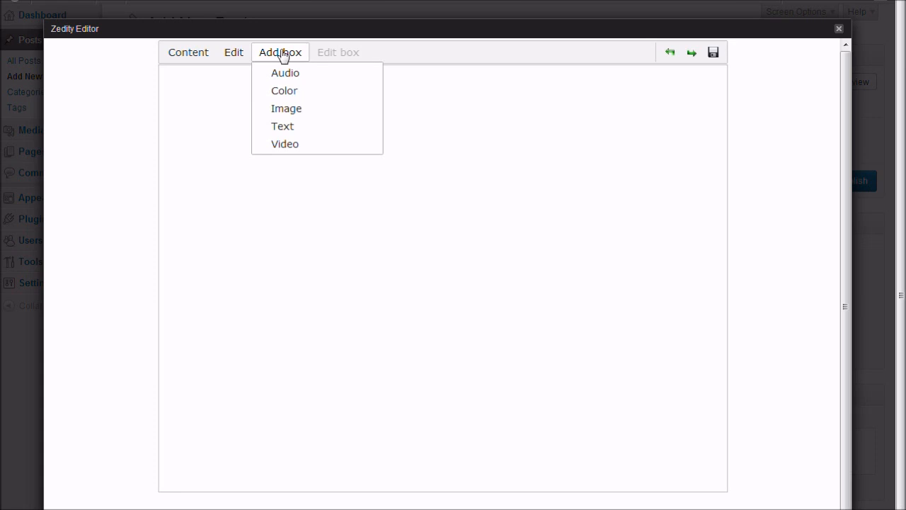
{"action": "left_click", "coordinate": [292, 91]}
{"action": "left_click_drag", "start_coordinate": [245, 176], "coordinate": [273, 178]}
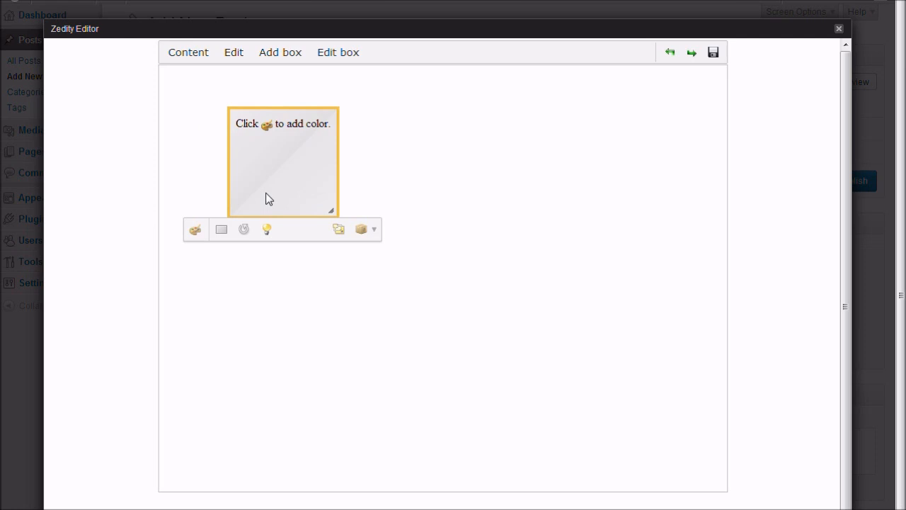
{"action": "left_click", "coordinate": [203, 236]}
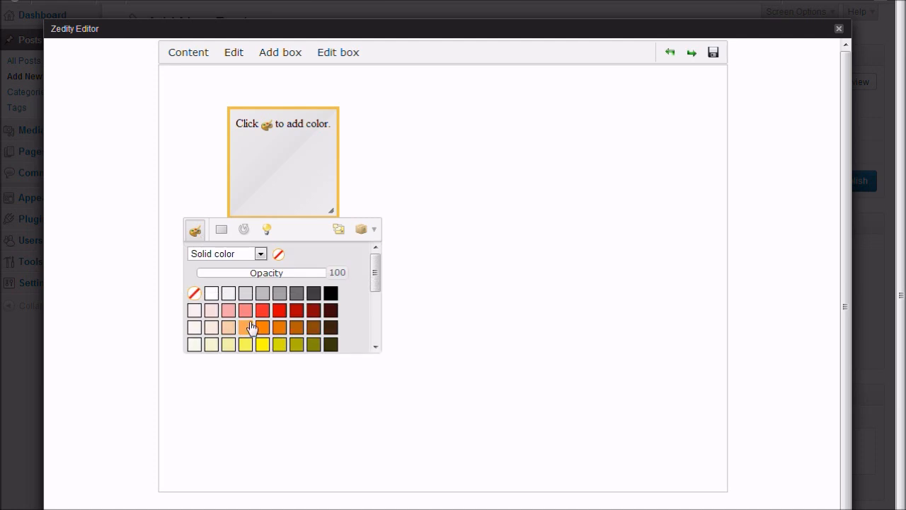
{"action": "scroll", "coordinate": [249, 324], "scroll_direction": "down", "scroll_amount": 3}
{"action": "scroll", "coordinate": [250, 325], "scroll_direction": "down", "scroll_amount": 3}
{"action": "left_click", "coordinate": [214, 298]}
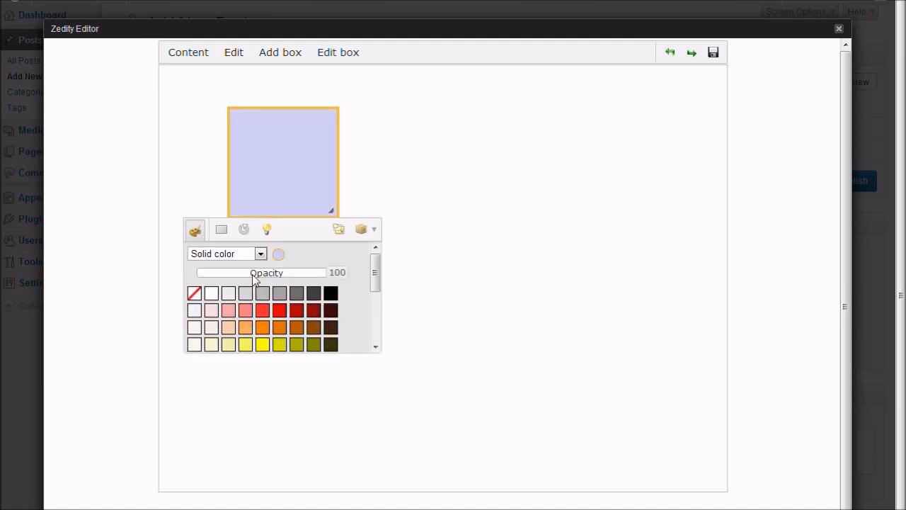
- Change the box fill to a radial gradient with light purple as the outer color, keeping opacity at 100
{"action": "left_click", "coordinate": [260, 254]}
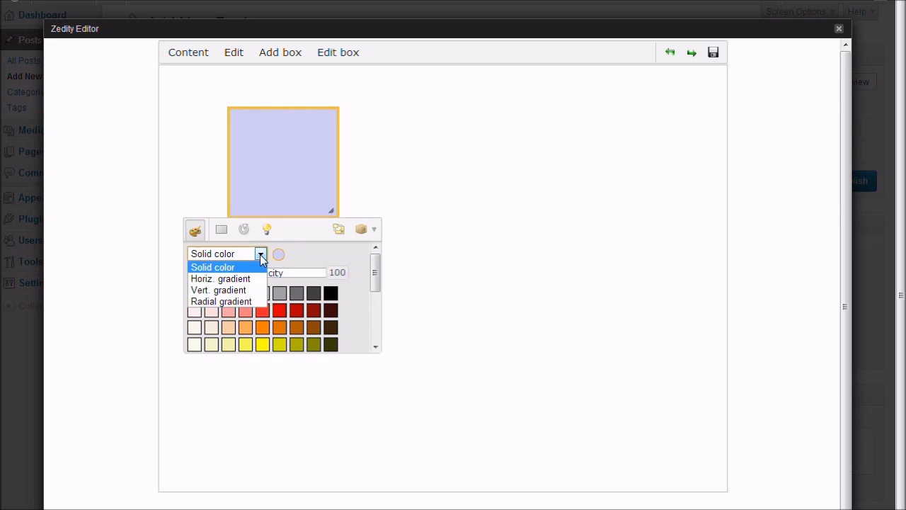
{"action": "left_click", "coordinate": [246, 302]}
{"action": "scroll", "coordinate": [241, 297], "scroll_direction": "down", "scroll_amount": 5}
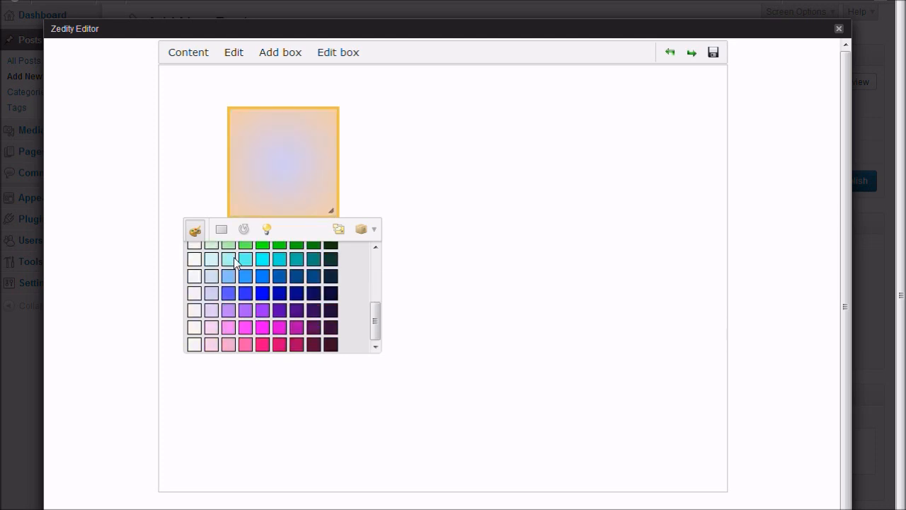
{"action": "left_click", "coordinate": [227, 311]}
{"action": "scroll", "coordinate": [262, 291], "scroll_direction": "up", "scroll_amount": 5}
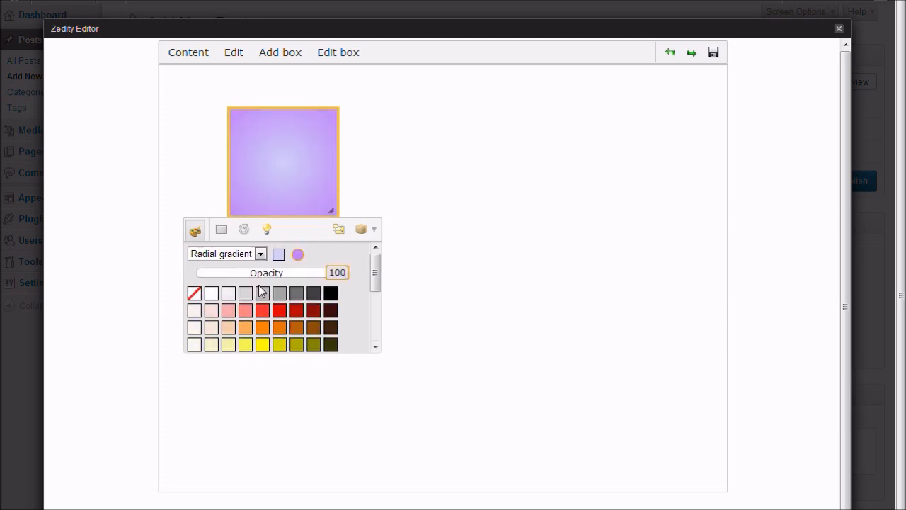
{"action": "left_click_drag", "start_coordinate": [338, 276], "coordinate": [236, 273]}
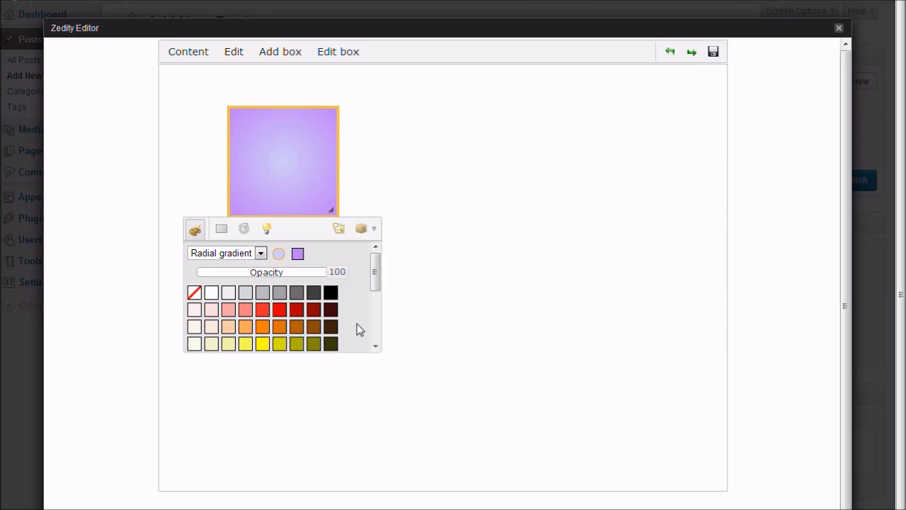
- Give the box an orange border of width 4, with corners rounded to 25 and border opacity 82
{"action": "left_click", "coordinate": [220, 231]}
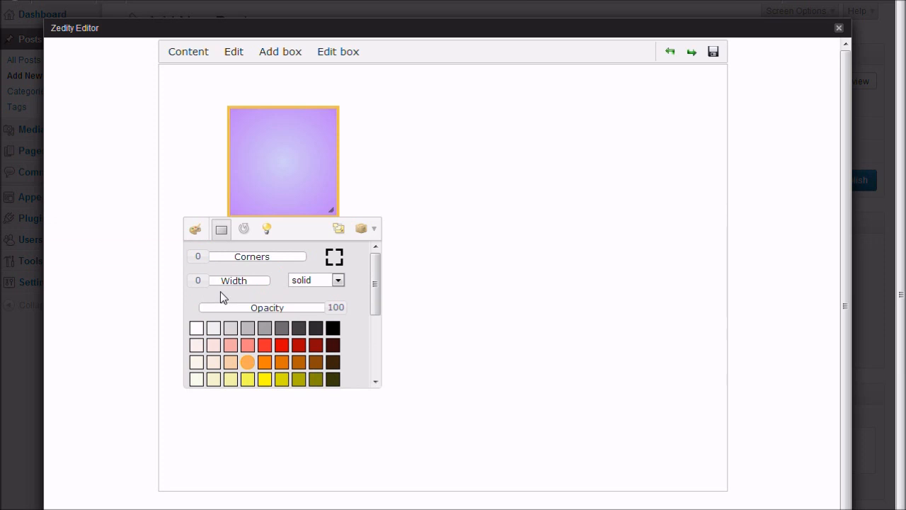
{"action": "left_click_drag", "start_coordinate": [201, 285], "coordinate": [210, 257]}
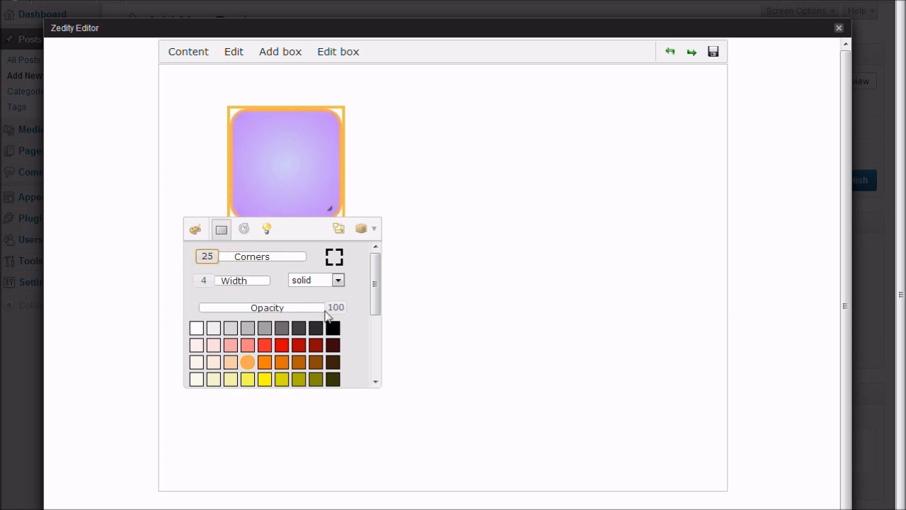
{"action": "left_click_drag", "start_coordinate": [333, 307], "coordinate": [298, 307]}
{"action": "left_click", "coordinate": [281, 366]}
{"action": "mouse_move", "coordinate": [298, 307]}
{"action": "left_mouse_down"}
{"action": "mouse_move", "coordinate": [227, 307]}
{"action": "mouse_move", "coordinate": [337, 307]}
{"action": "mouse_move", "coordinate": [283, 307]}
{"action": "mouse_move", "coordinate": [336, 309]}
{"action": "mouse_move", "coordinate": [305, 307]}
{"action": "mouse_move", "coordinate": [324, 307]}
{"action": "mouse_move", "coordinate": [314, 309]}
{"action": "left_mouse_up"}
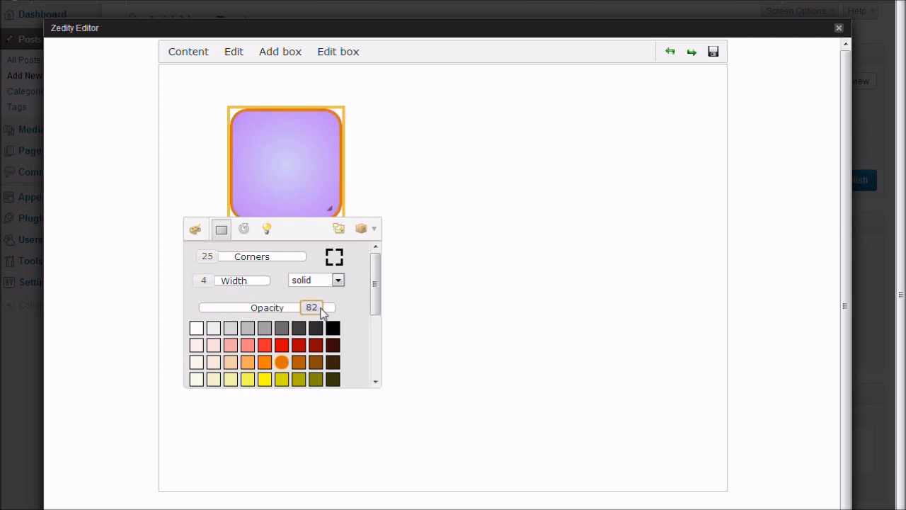
- Square the box's lower-right corner, round the upper-left corner to 135, and set the upper-right and lower-left corners to 37
{"action": "left_click_drag", "start_coordinate": [207, 257], "coordinate": [190, 256]}
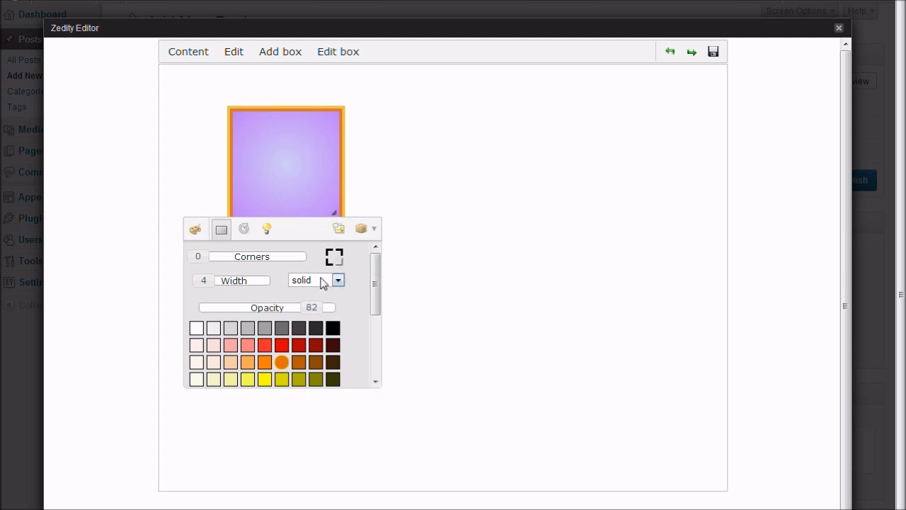
{"action": "left_click_drag", "start_coordinate": [198, 255], "coordinate": [248, 258]}
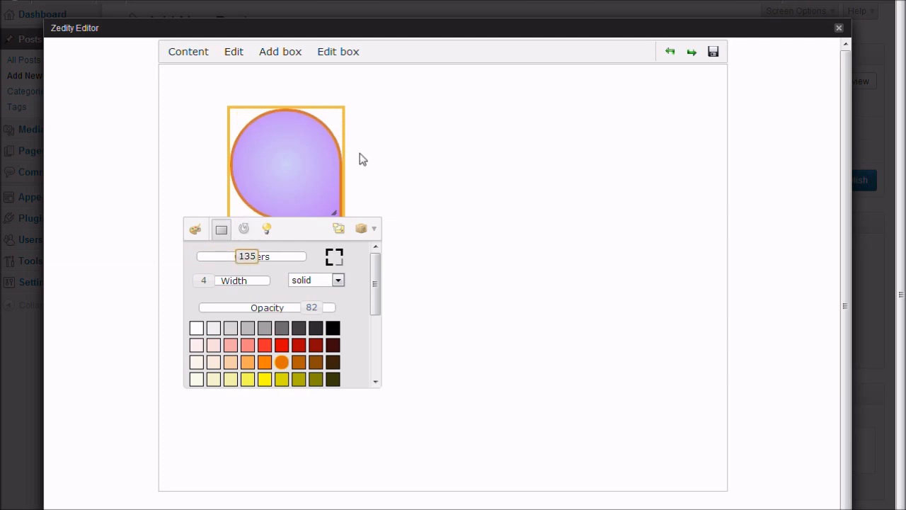
{"action": "left_click_drag", "start_coordinate": [246, 256], "coordinate": [211, 258]}
{"action": "scroll", "coordinate": [283, 269], "scroll_direction": "down", "scroll_amount": 2}
{"action": "scroll", "coordinate": [287, 283], "scroll_direction": "up", "scroll_amount": 2}
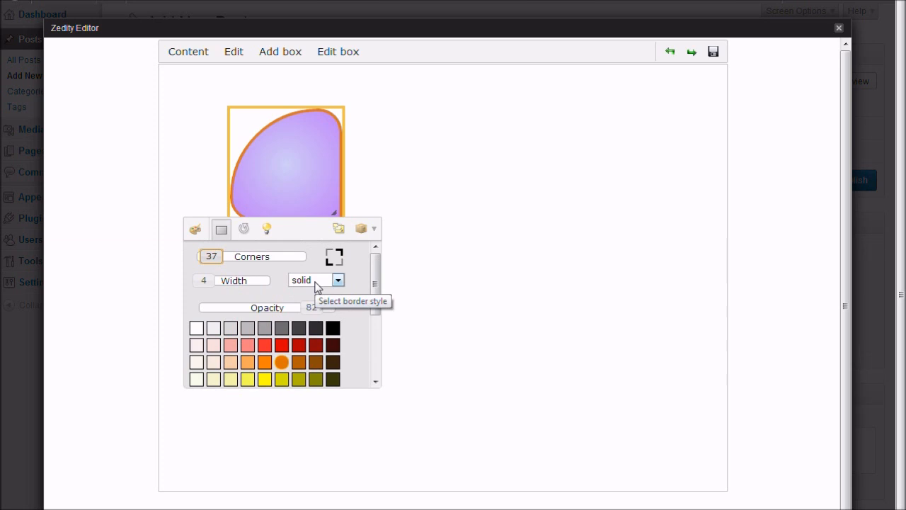
- Set the box's border style to ridge and rotate the box about 45 degrees counterclockwise
{"action": "left_click", "coordinate": [316, 283]}
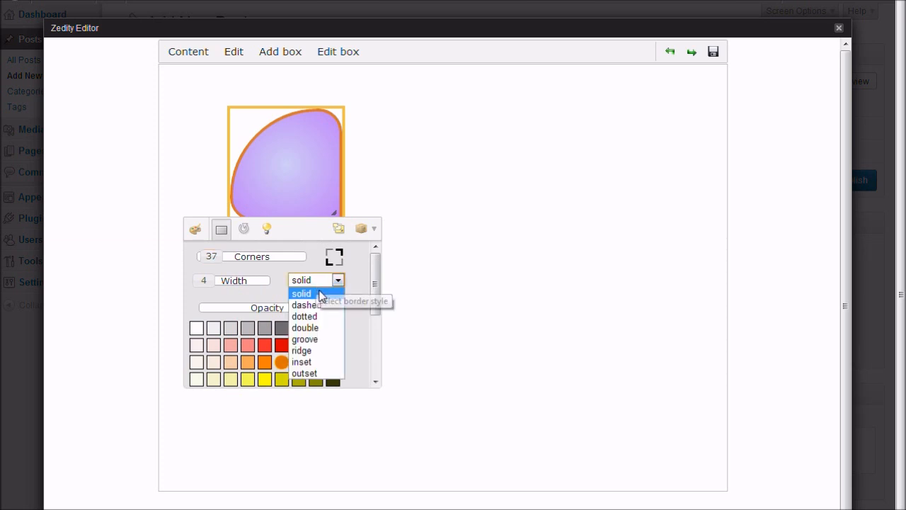
{"action": "left_click", "coordinate": [328, 351]}
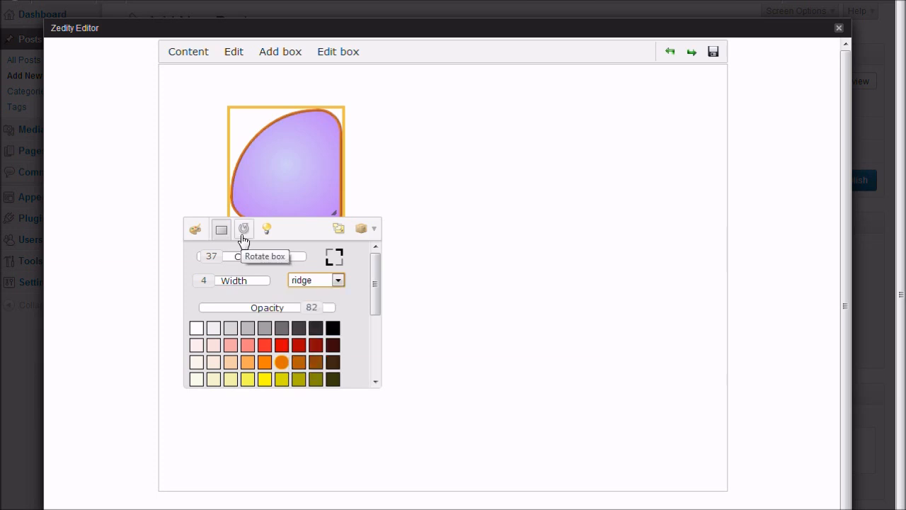
{"action": "left_click", "coordinate": [242, 236]}
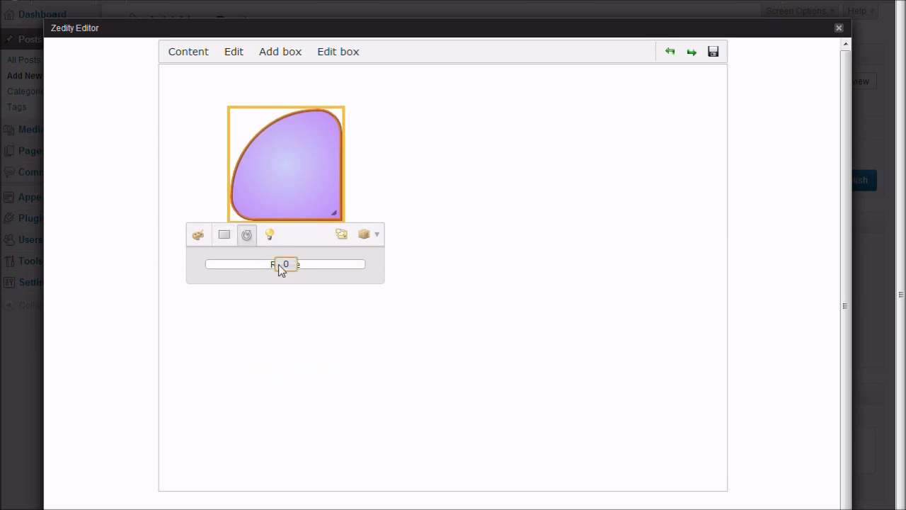
{"action": "mouse_move", "coordinate": [285, 268]}
{"action": "left_mouse_down"}
{"action": "mouse_move", "coordinate": [320, 276]}
{"action": "mouse_move", "coordinate": [270, 261]}
{"action": "left_mouse_up"}
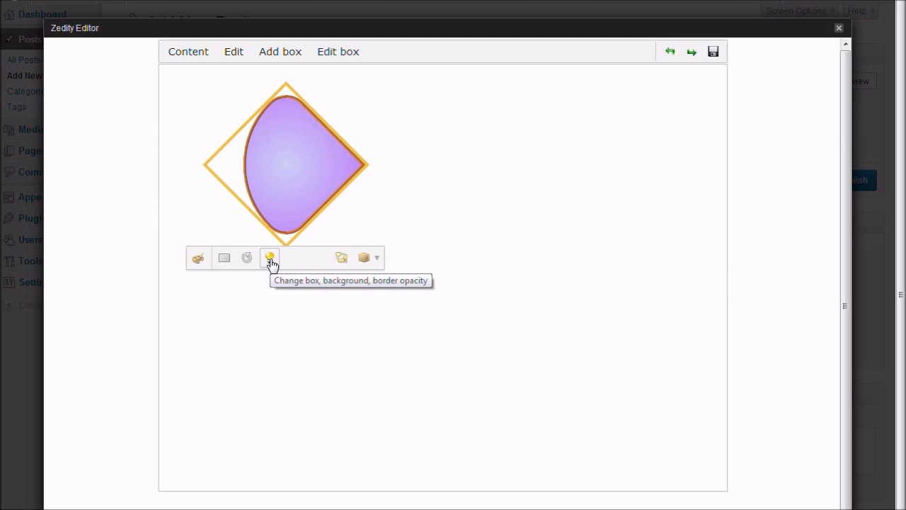
- Try out the opacity of the whole box and bring it back to 100
{"action": "left_click", "coordinate": [272, 260]}
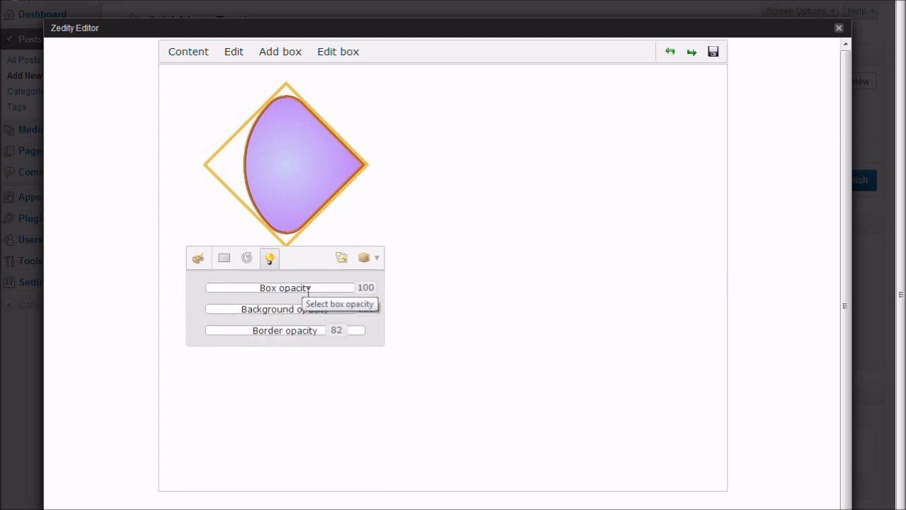
{"action": "left_click_drag", "start_coordinate": [365, 292], "coordinate": [385, 298]}
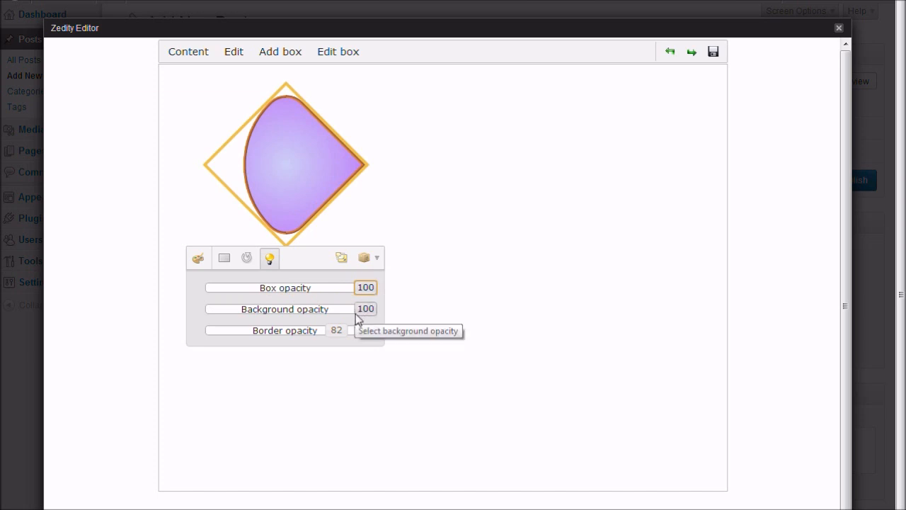
- Try expanding the color box to fill the whole content area, and restore its original size
{"action": "left_click_drag", "start_coordinate": [368, 308], "coordinate": [376, 330]}
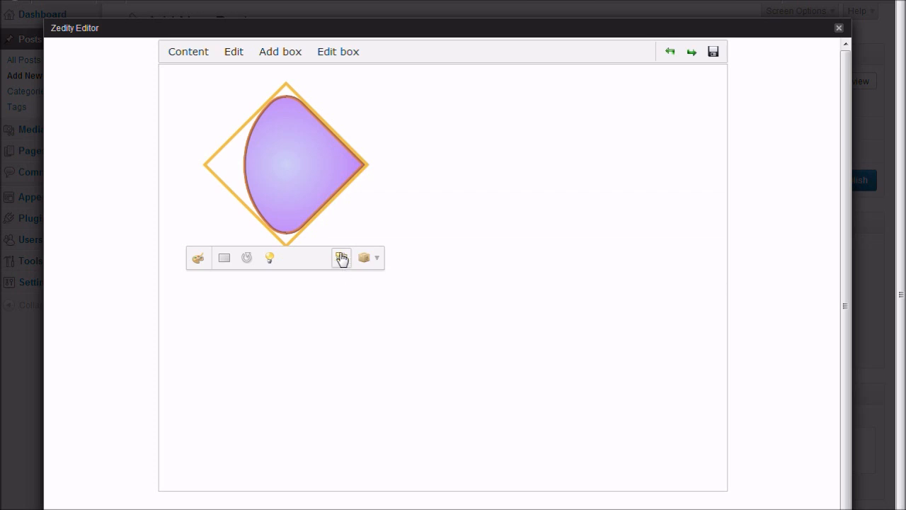
{"action": "left_click", "coordinate": [341, 258]}
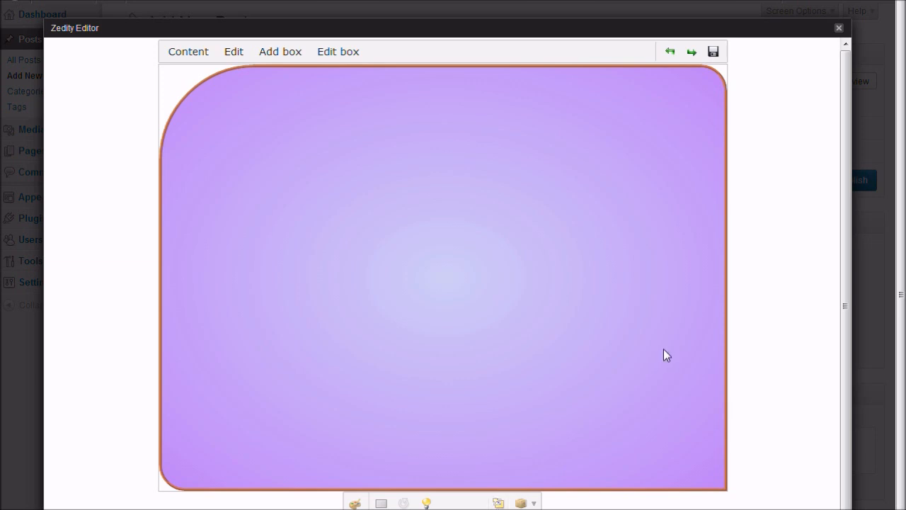
{"action": "left_click", "coordinate": [504, 503]}
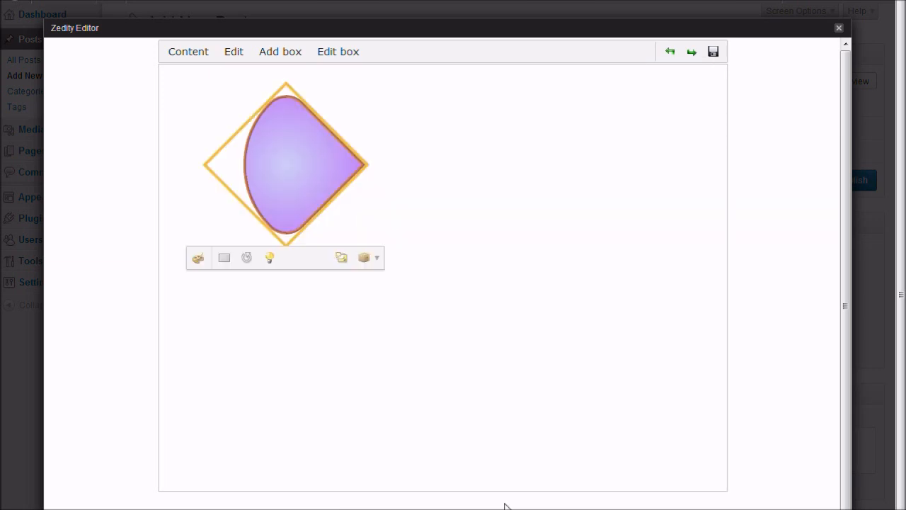
{"action": "left_click", "coordinate": [409, 216]}
- Duplicate the color box twice, placing one copy to the right of the original and the other below it
{"action": "left_click", "coordinate": [364, 259]}
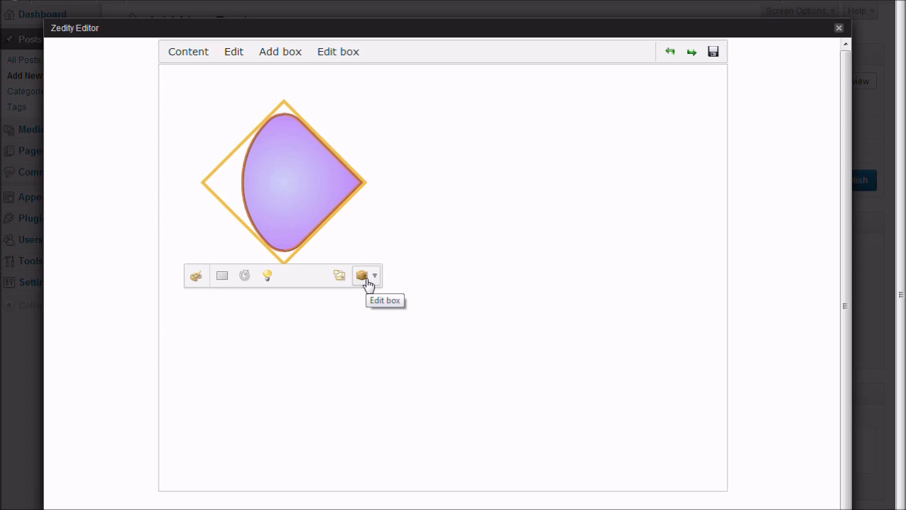
{"action": "left_click", "coordinate": [367, 281]}
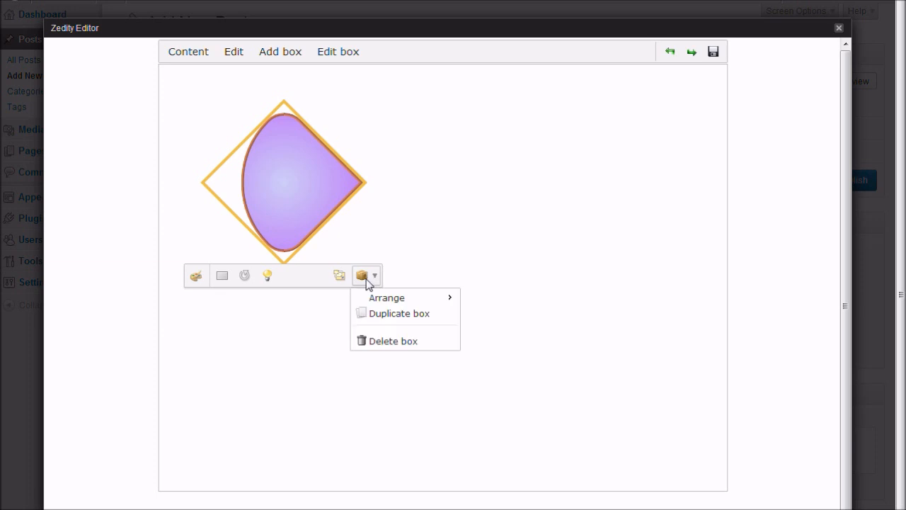
{"action": "left_click", "coordinate": [386, 315]}
{"action": "left_click_drag", "start_coordinate": [275, 191], "coordinate": [456, 188]}
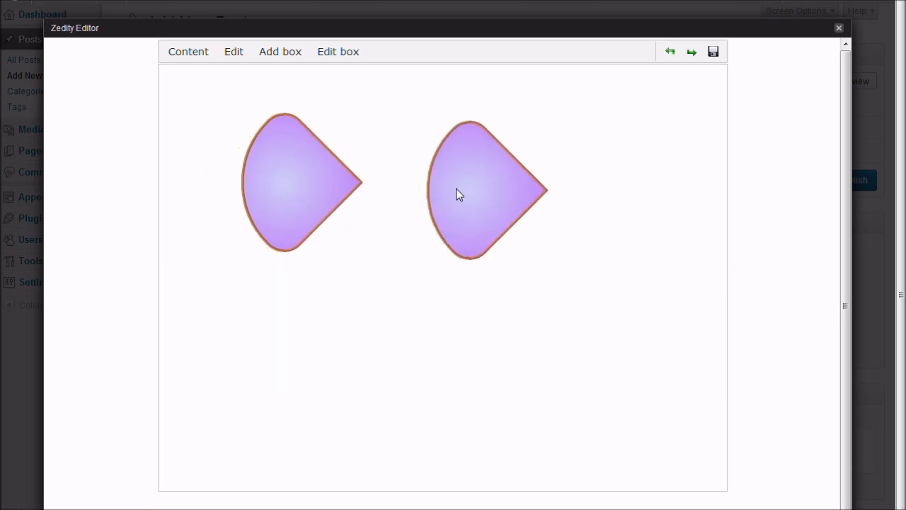
{"action": "left_click", "coordinate": [549, 285]}
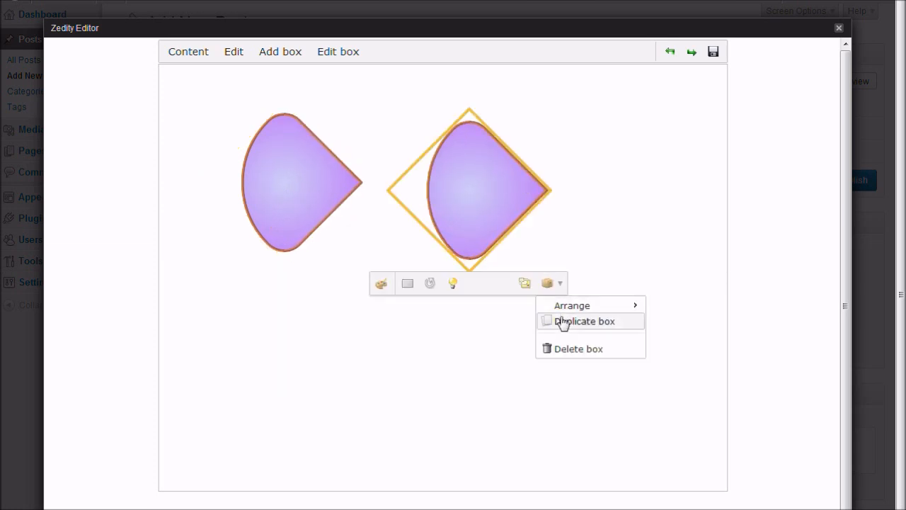
{"action": "left_click", "coordinate": [562, 320]}
{"action": "left_click_drag", "start_coordinate": [487, 178], "coordinate": [338, 334]}
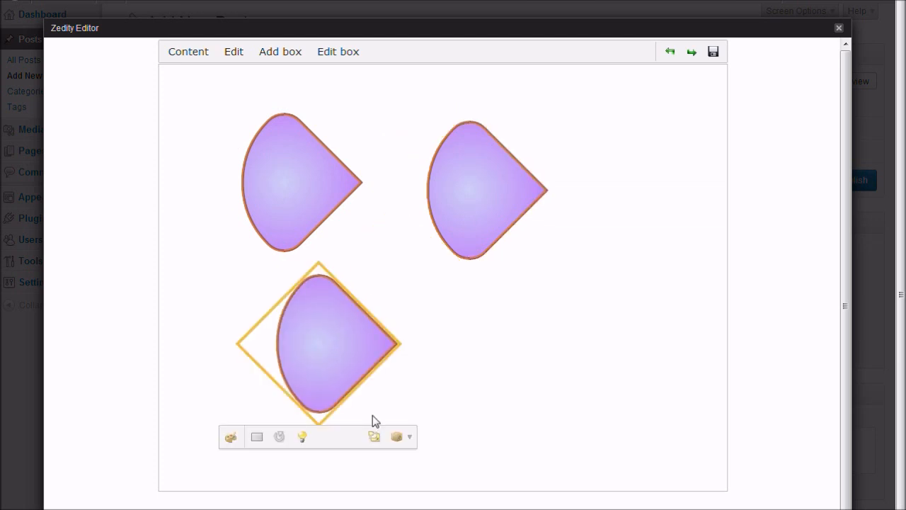
- Duplicate the lower color box and move the copy so it partly overlaps the upper-right box
{"action": "left_click", "coordinate": [400, 437]}
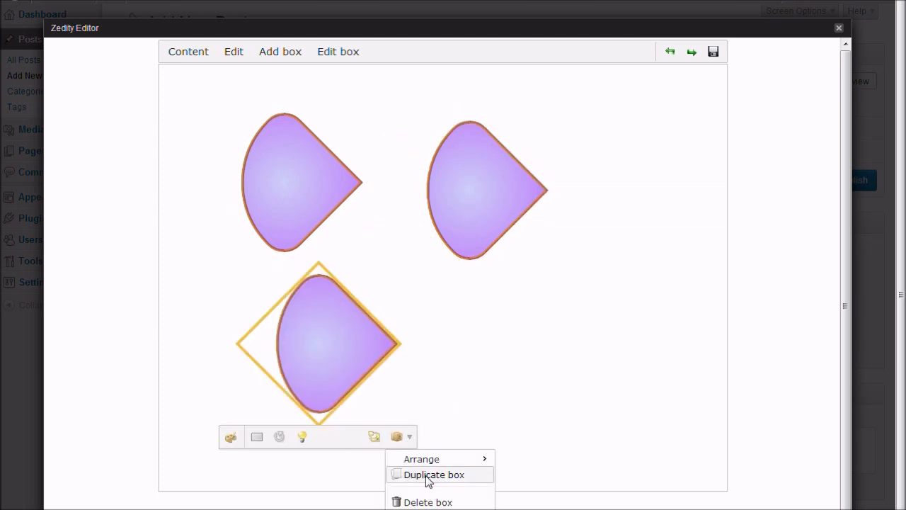
{"action": "left_click", "coordinate": [429, 474]}
{"action": "left_click_drag", "start_coordinate": [555, 344], "coordinate": [455, 234]}
{"action": "left_click", "coordinate": [495, 257]}
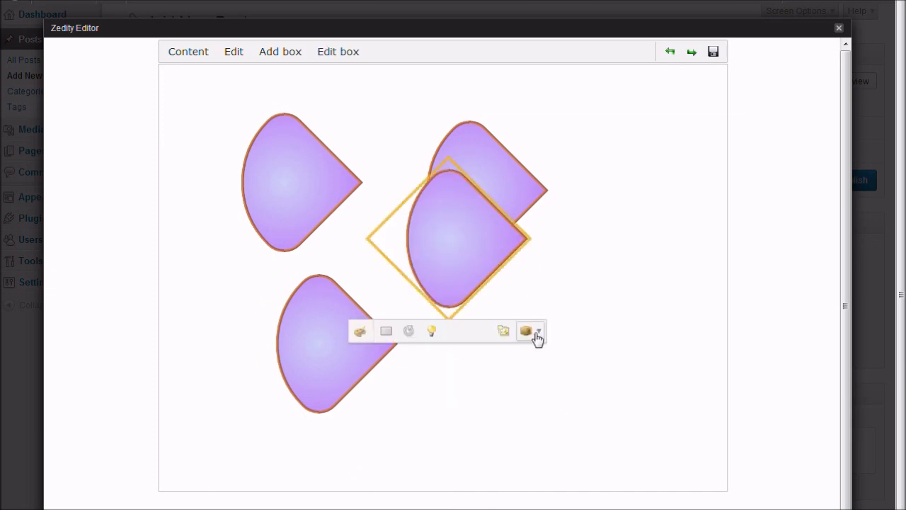
- Send the overlapping copy to the back, behind the upper-right box
{"action": "left_click", "coordinate": [539, 332]}
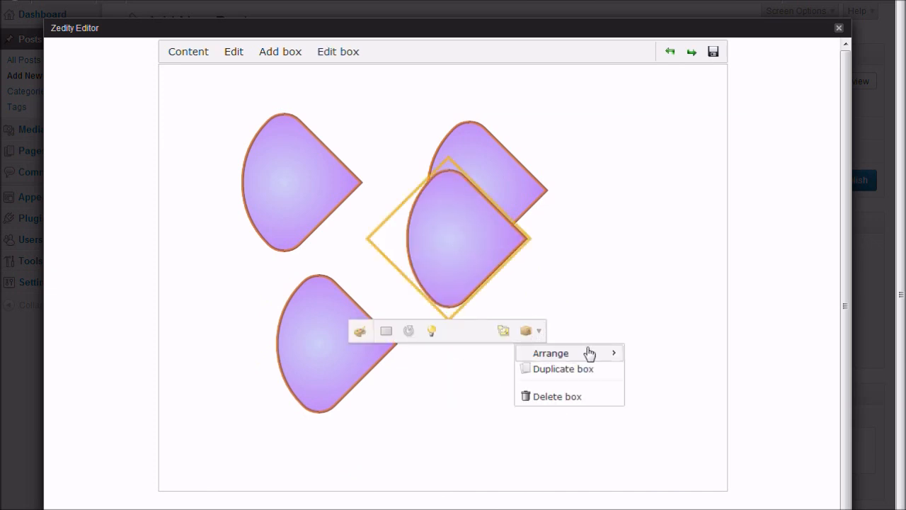
{"action": "mouse_move", "coordinate": [613, 354]}
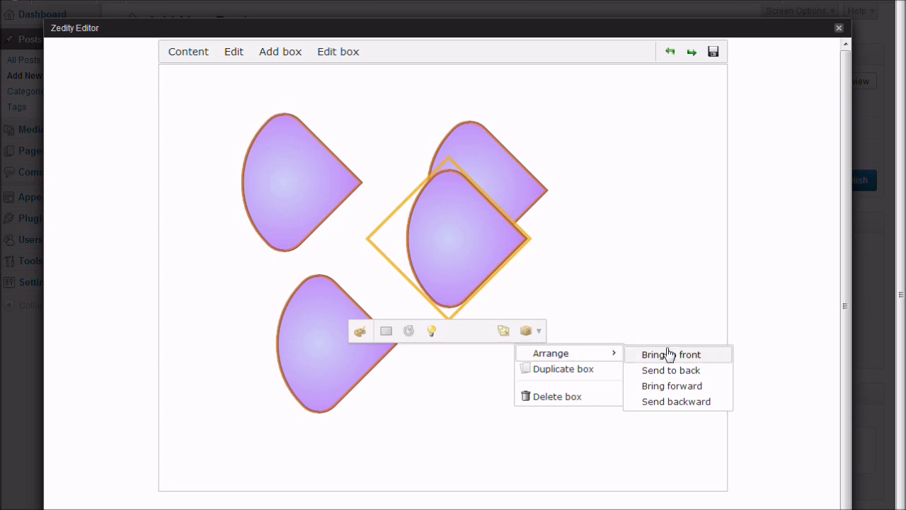
{"action": "left_click", "coordinate": [698, 372]}
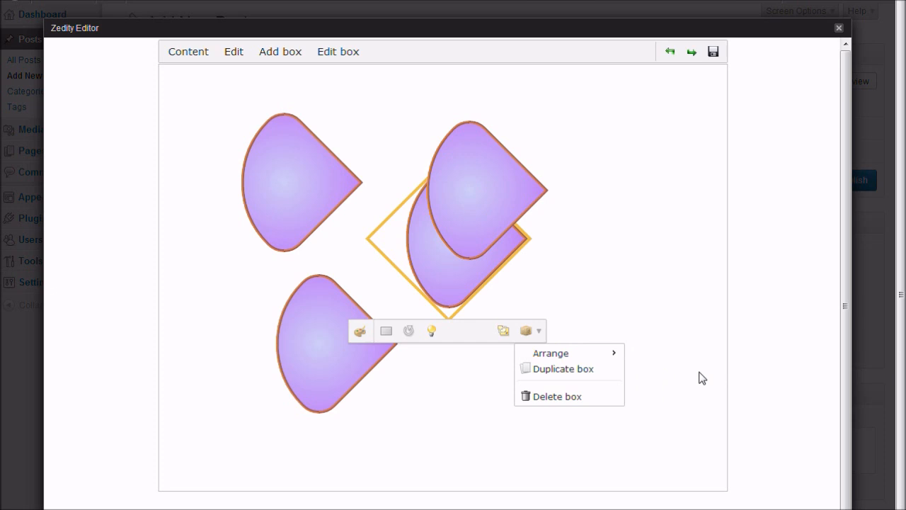
{"action": "left_click", "coordinate": [626, 303]}
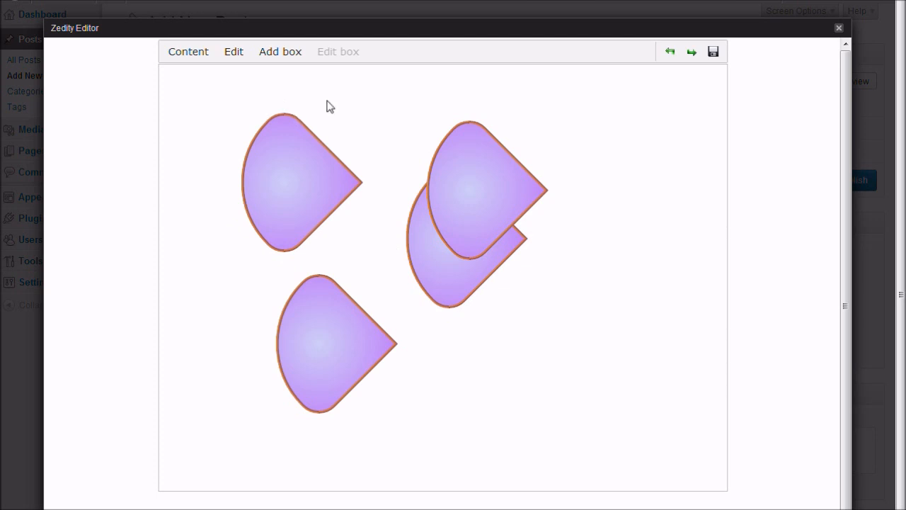
- Add an audio box to the content and open its audio insertion settings
{"action": "left_click", "coordinate": [282, 57]}
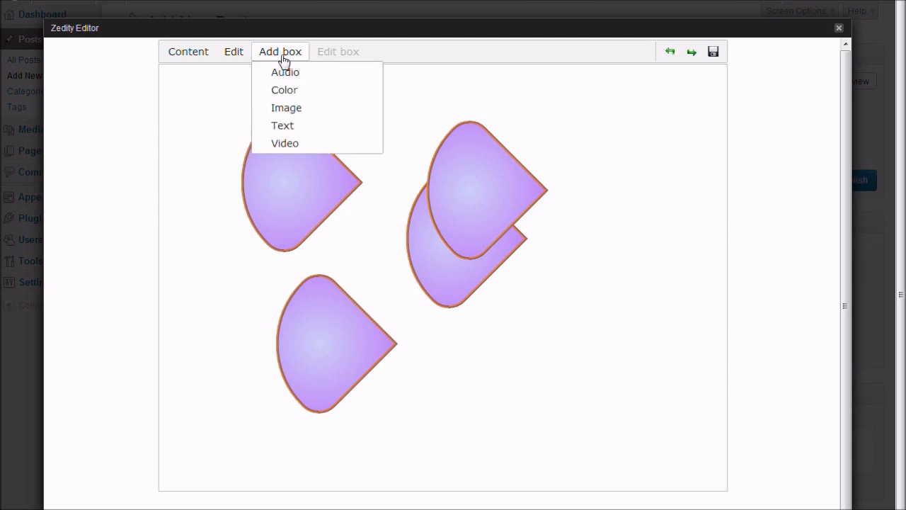
{"action": "left_click", "coordinate": [291, 77]}
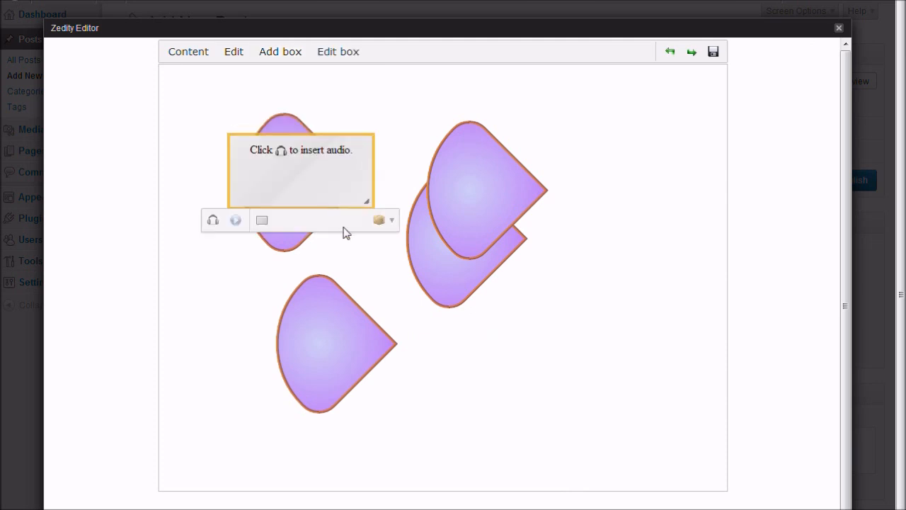
{"action": "left_click", "coordinate": [213, 220]}
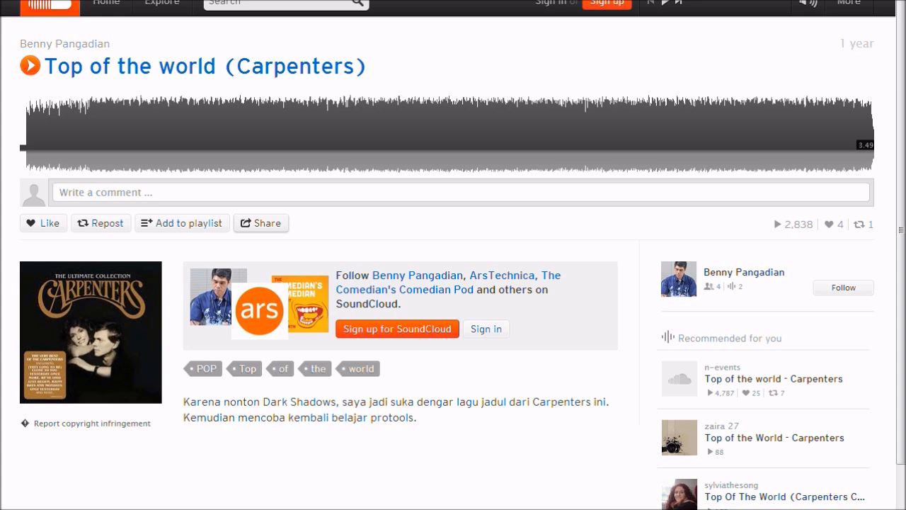
- On SoundCloud, copy the widget code from the sharing options of the track "Top of the world (Carpenters)"
{"action": "left_click", "coordinate": [260, 225]}
{"action": "left_click", "coordinate": [310, 361]}
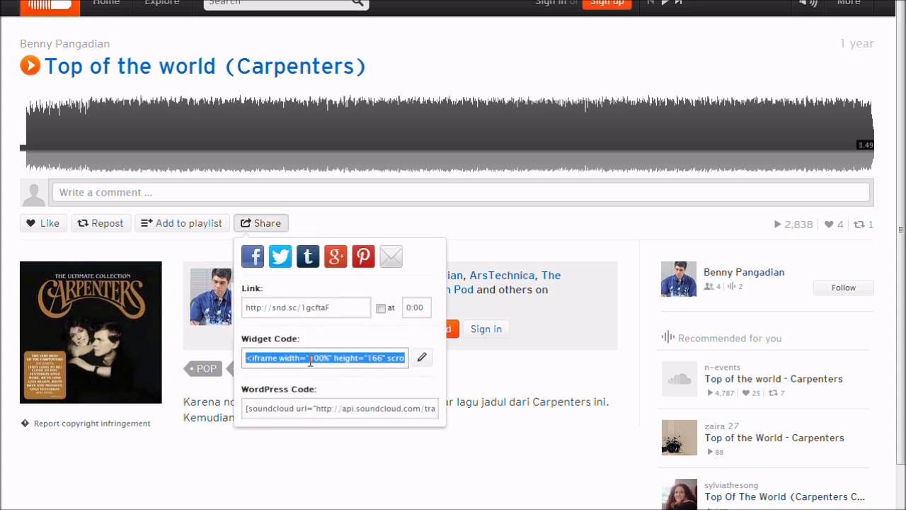
{"action": "right_click", "coordinate": [310, 359]}
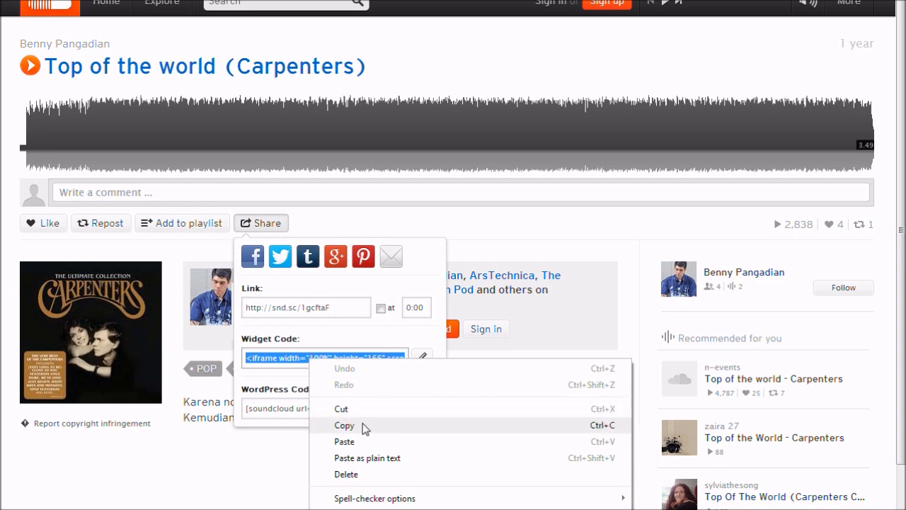
{"action": "left_click", "coordinate": [419, 428]}
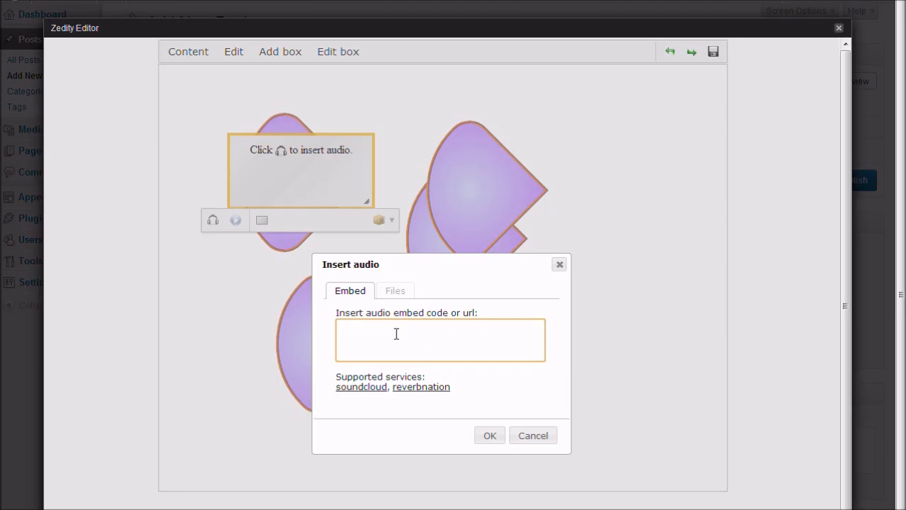
- Back in the Zedity editor, embed the copied SoundCloud code in the audio box and move the box to the lower right of the overlapping shapes
{"action": "right_click", "coordinate": [396, 334]}
{"action": "left_click", "coordinate": [444, 418]}
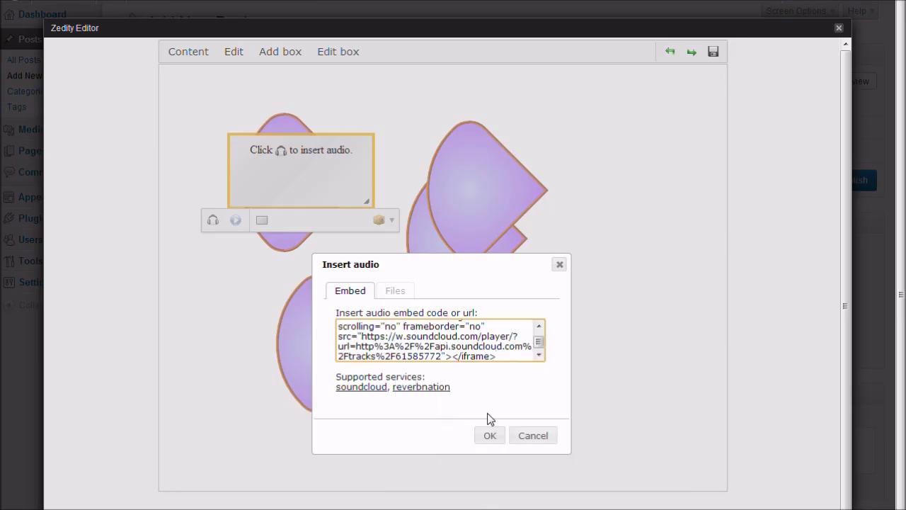
{"action": "left_click", "coordinate": [490, 436]}
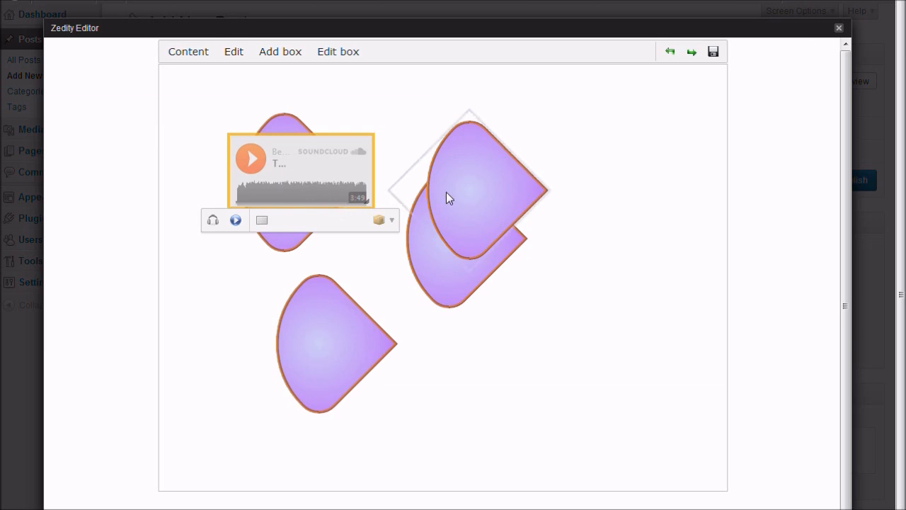
{"action": "left_click_drag", "start_coordinate": [275, 189], "coordinate": [559, 297]}
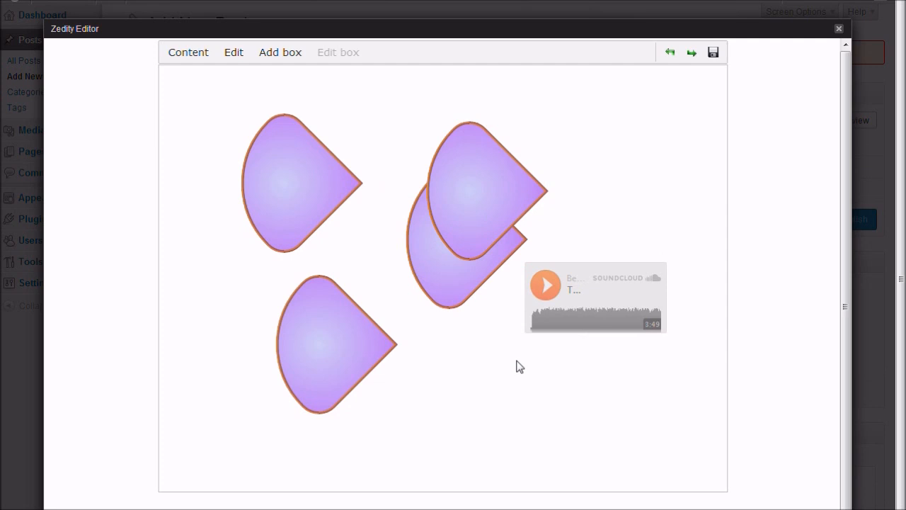
- Give the audio box a bright red border with width 11 and the groove style
{"action": "left_click", "coordinate": [591, 293]}
{"action": "left_click", "coordinate": [557, 347]}
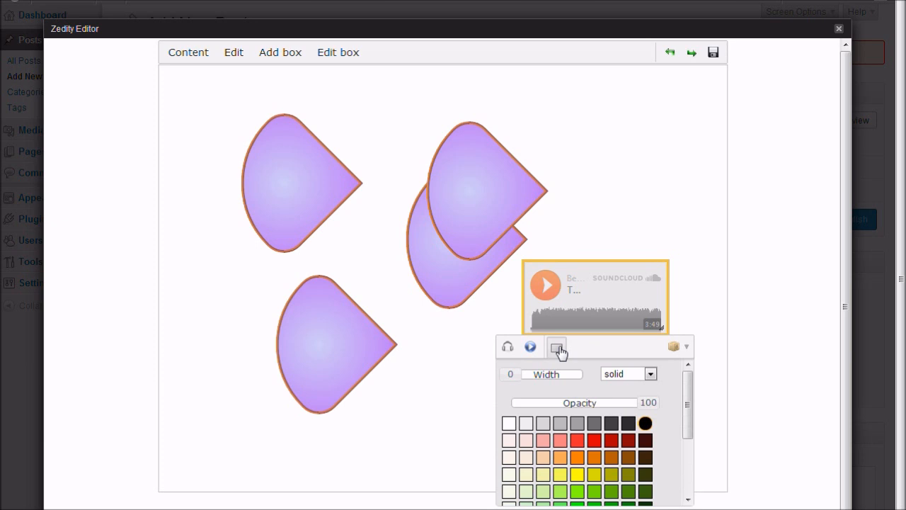
{"action": "left_click", "coordinate": [518, 375]}
{"action": "type", "text": "5"}
{"action": "key", "text": "BackSpace"}
{"action": "type", "text": "11"}
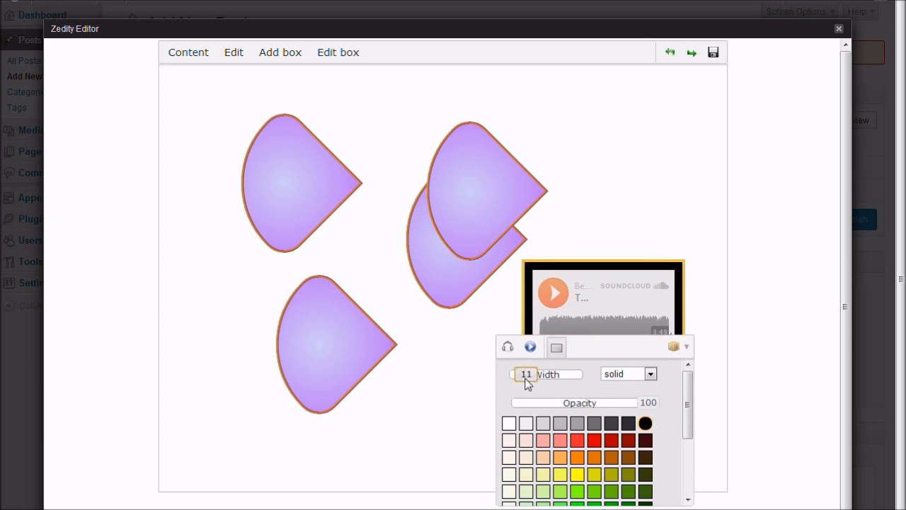
{"action": "left_click", "coordinate": [593, 441]}
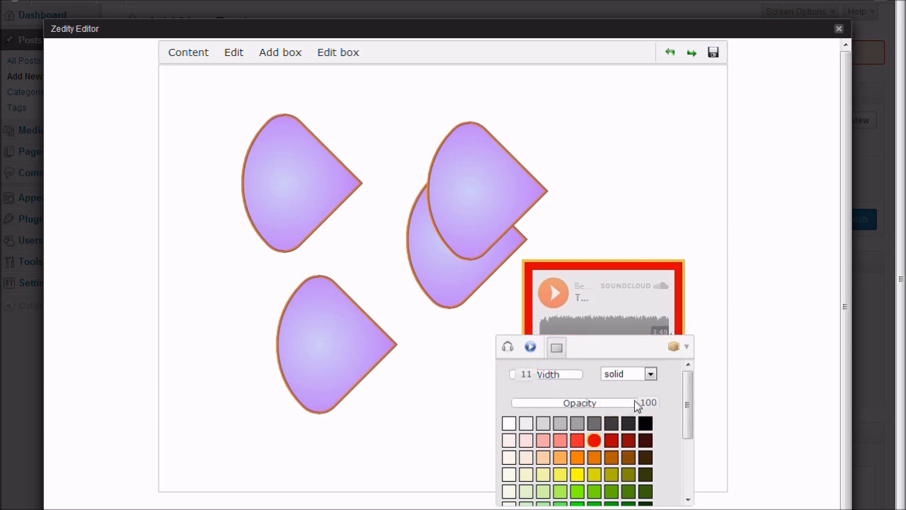
{"action": "left_click", "coordinate": [650, 374]}
{"action": "left_click", "coordinate": [632, 432]}
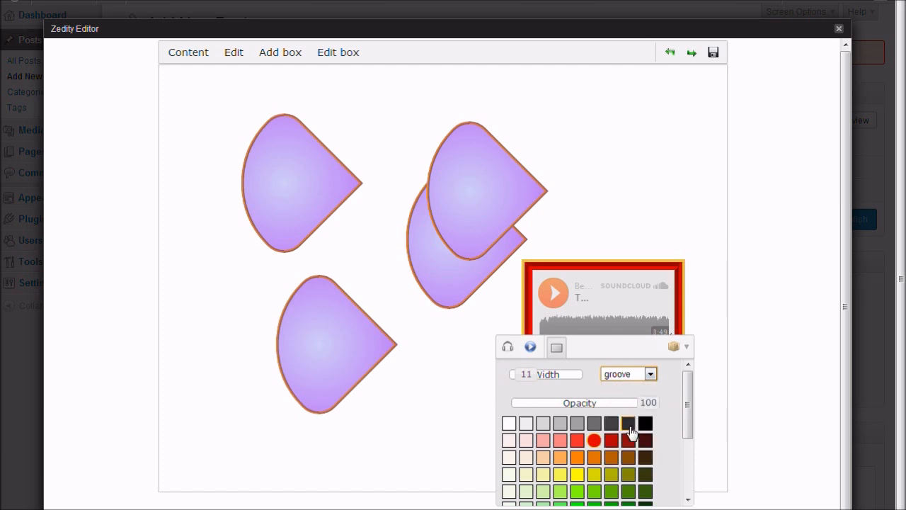
{"action": "left_click", "coordinate": [398, 218]}
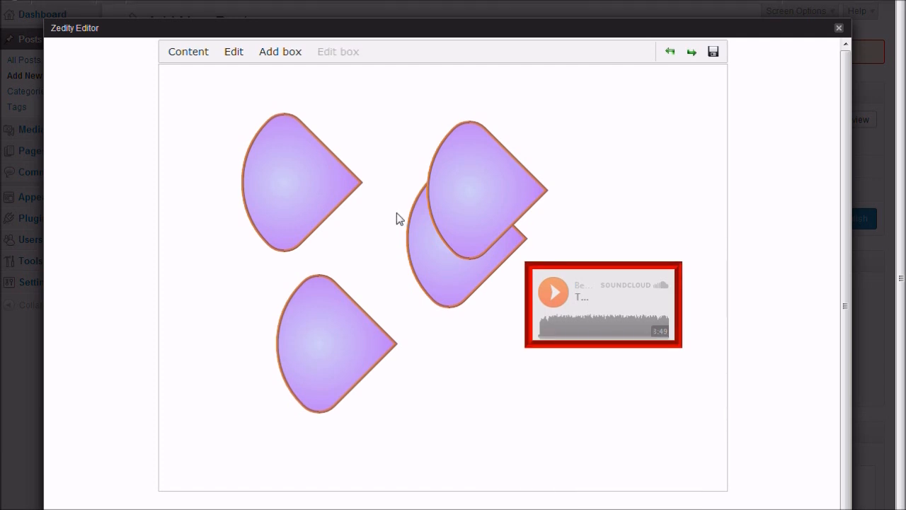
- Add an image box, open its image insertion settings, and look at the external link option before returning to inserting from disk
{"action": "left_click", "coordinate": [292, 58]}
{"action": "left_click", "coordinate": [300, 107]}
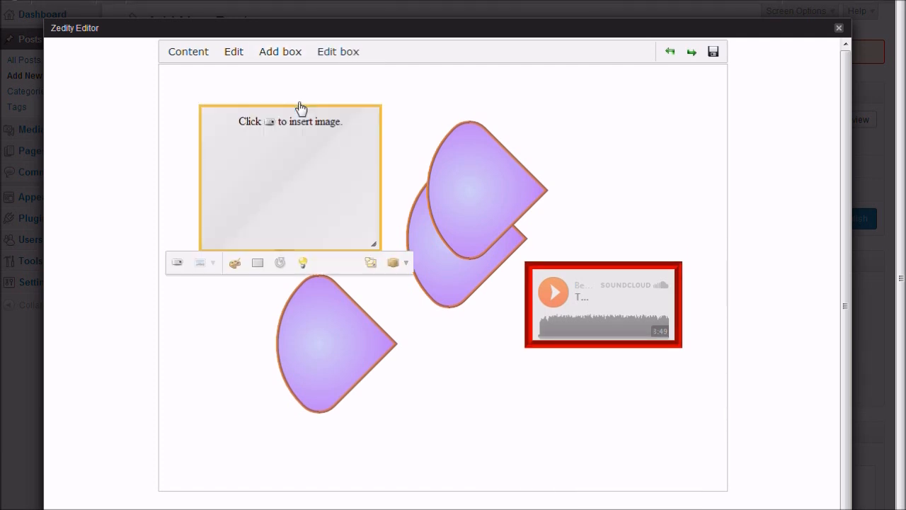
{"action": "left_click", "coordinate": [177, 263]}
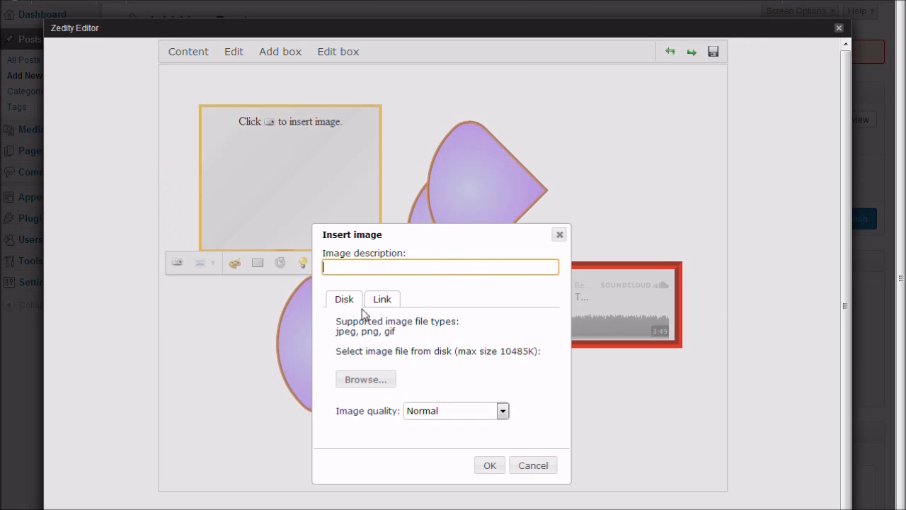
{"action": "left_click", "coordinate": [382, 298]}
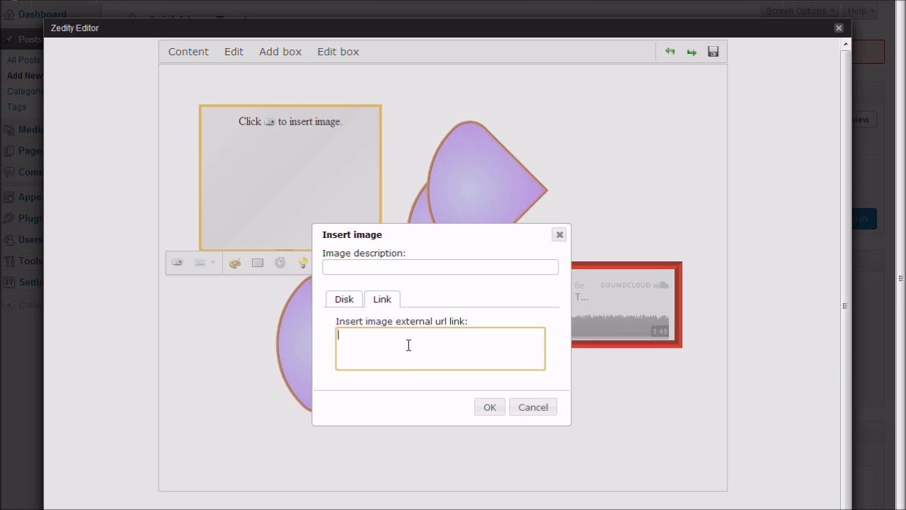
{"action": "left_click", "coordinate": [345, 297]}
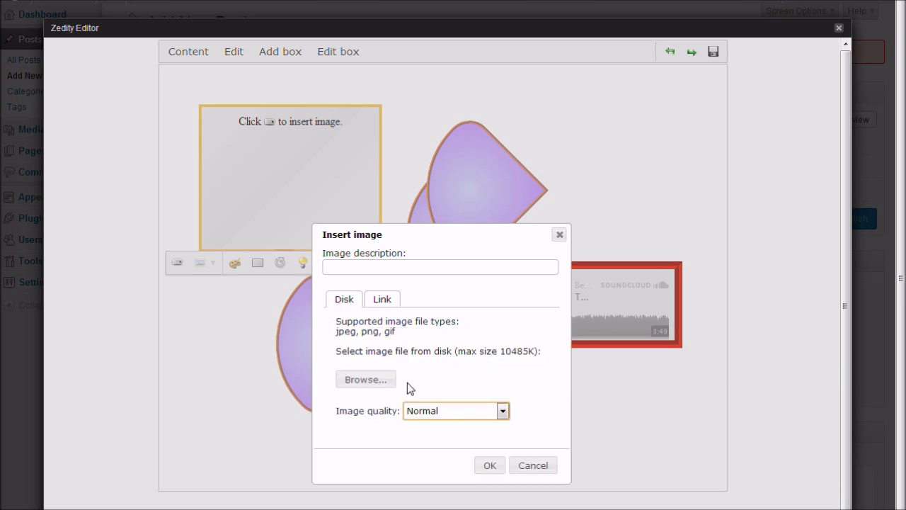
- Insert 2.jpg from disk into the image box with the description "sitting dog" and Normal image quality
{"action": "left_click", "coordinate": [365, 379]}
{"action": "left_click", "coordinate": [601, 152]}
{"action": "double_click", "coordinate": [601, 152]}
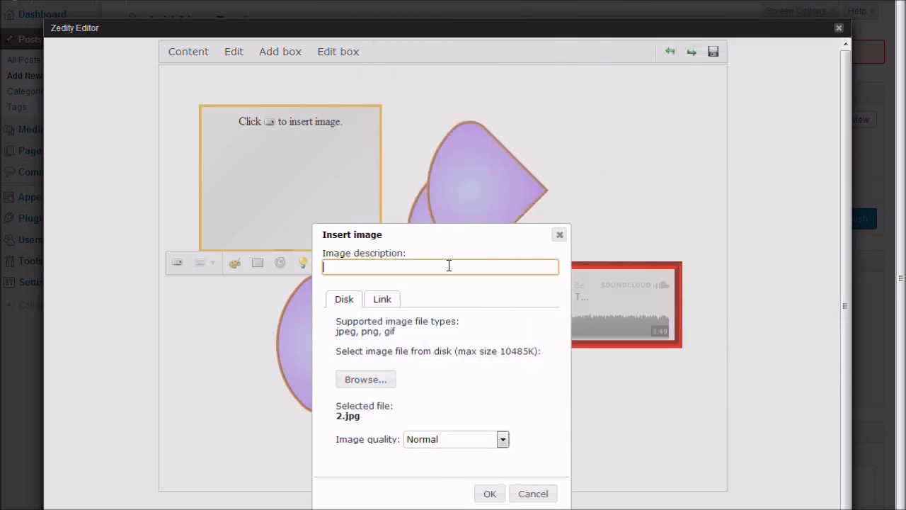
{"action": "type", "text": "sitting dog"}
{"action": "left_click", "coordinate": [487, 440]}
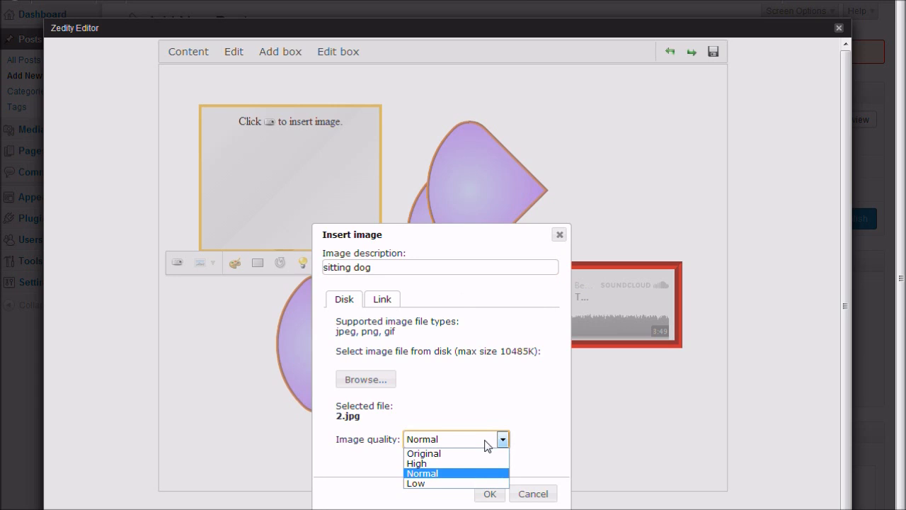
{"action": "left_click", "coordinate": [478, 472]}
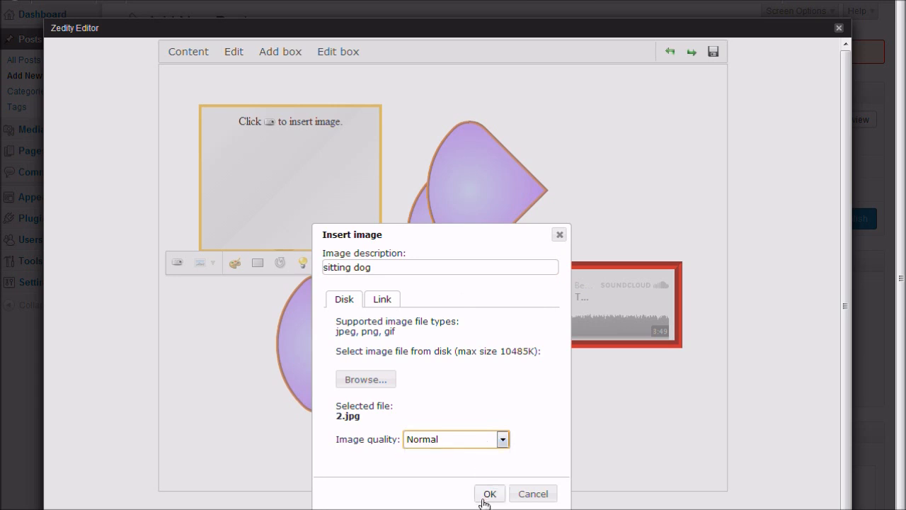
{"action": "left_click", "coordinate": [488, 494]}
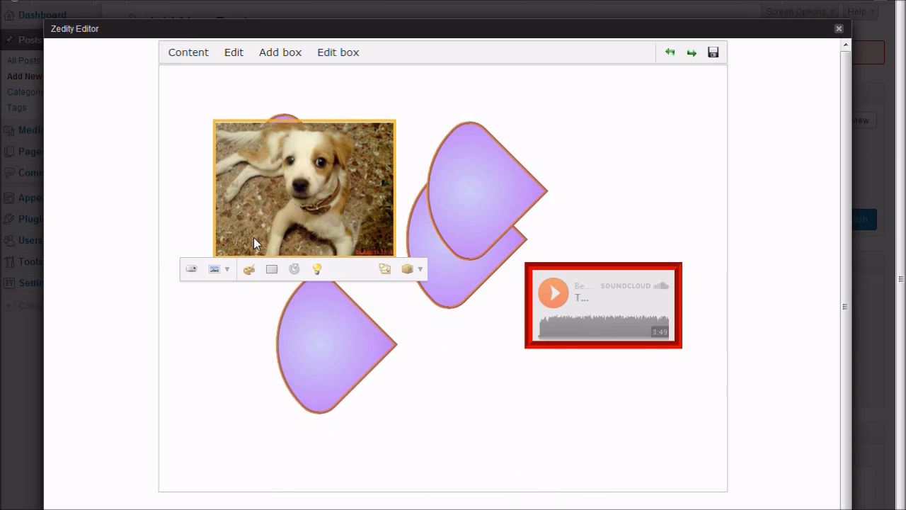
- Try the Tile and Center layouts on the dog image with its box filling the canvas, and restore the box size and Center & fill layout
{"action": "left_click", "coordinate": [227, 271]}
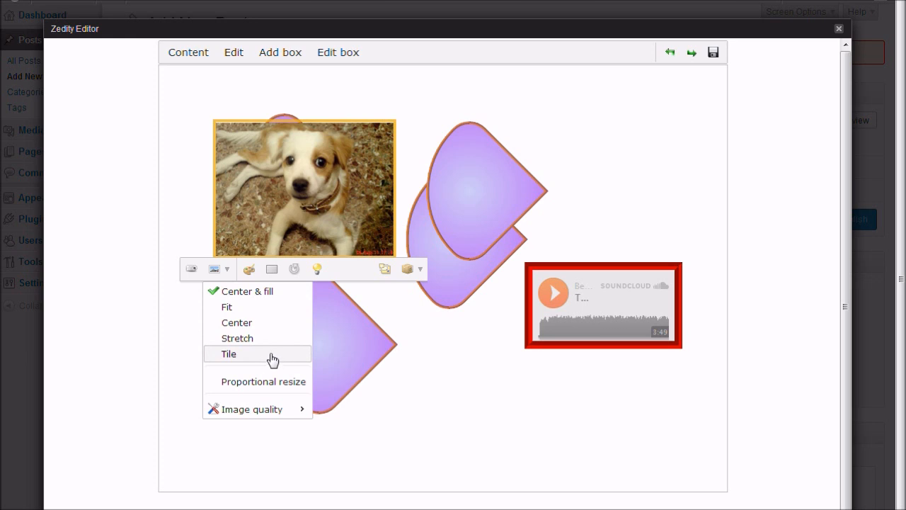
{"action": "left_click", "coordinate": [383, 269]}
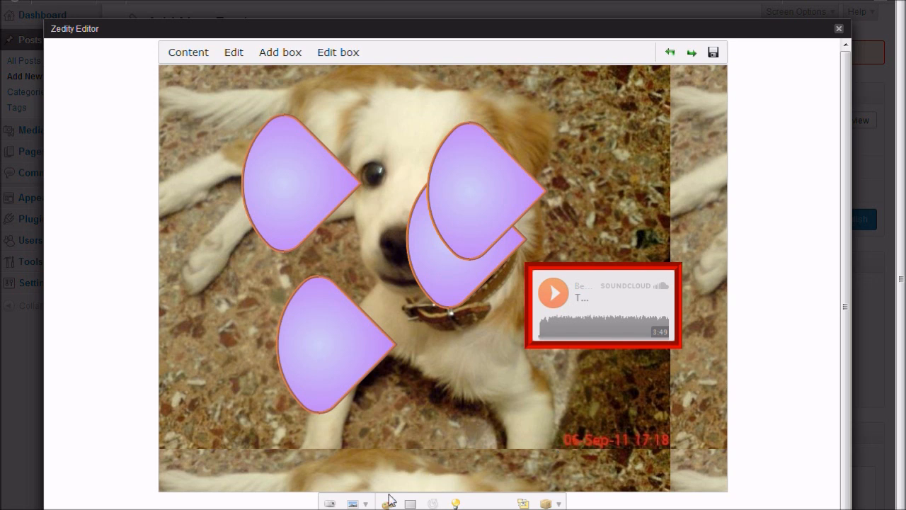
{"action": "left_click", "coordinate": [358, 509]}
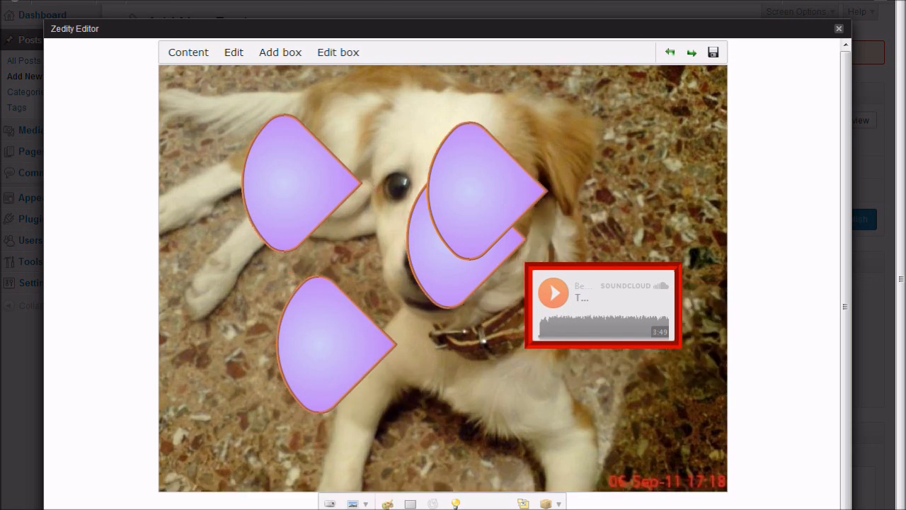
{"action": "left_click", "coordinate": [358, 508]}
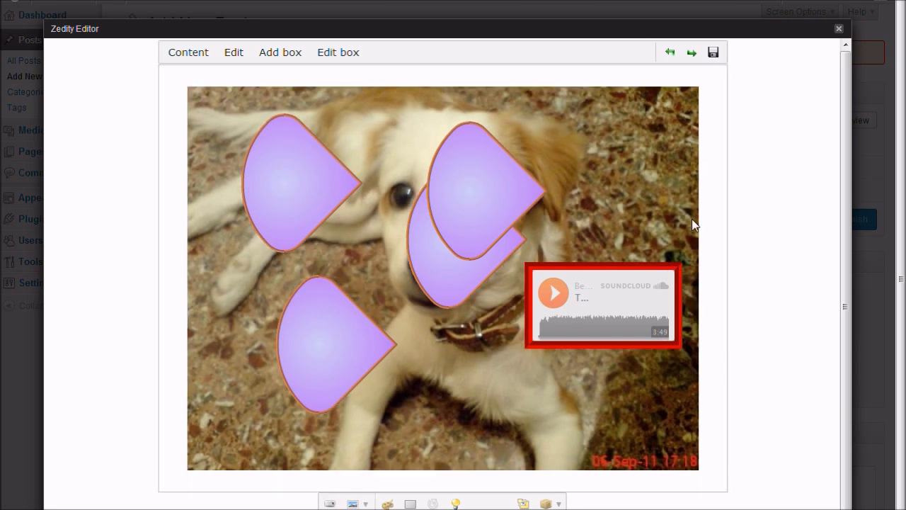
{"action": "left_click", "coordinate": [522, 503]}
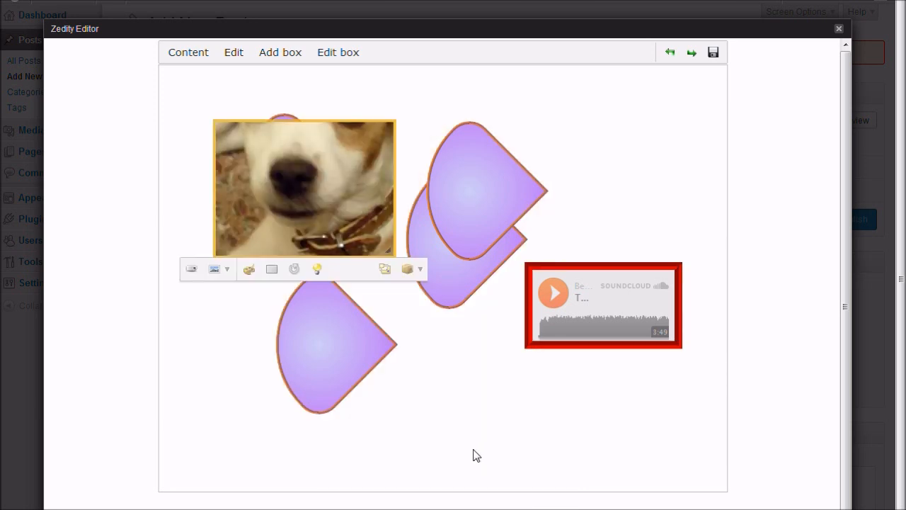
{"action": "left_click", "coordinate": [221, 271]}
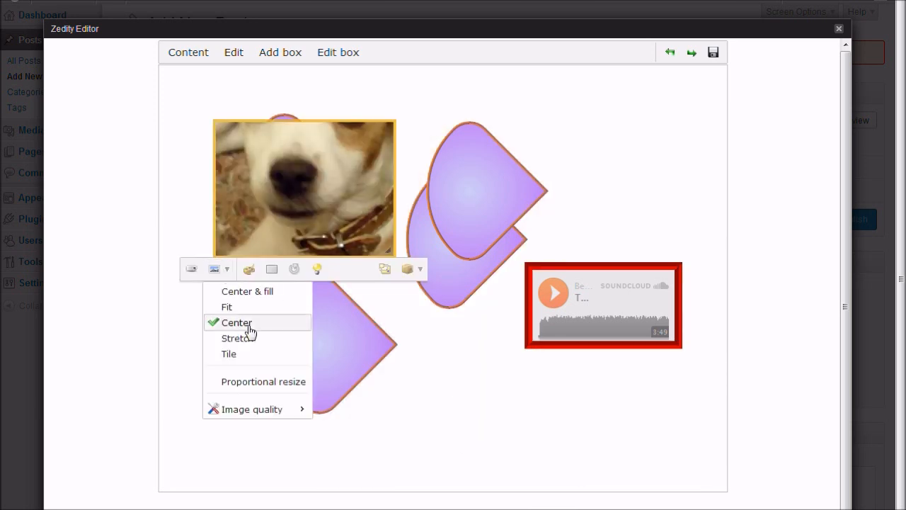
{"action": "left_click", "coordinate": [246, 293]}
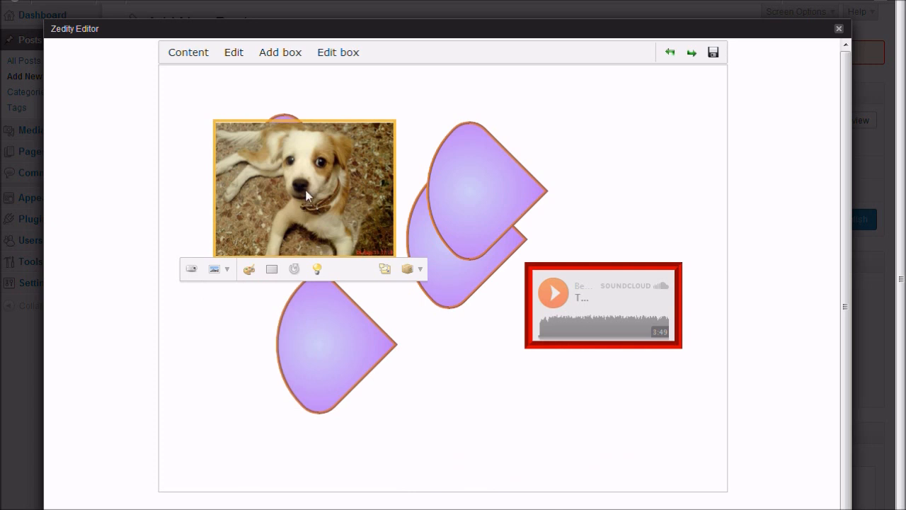
{"action": "left_click", "coordinate": [249, 269]}
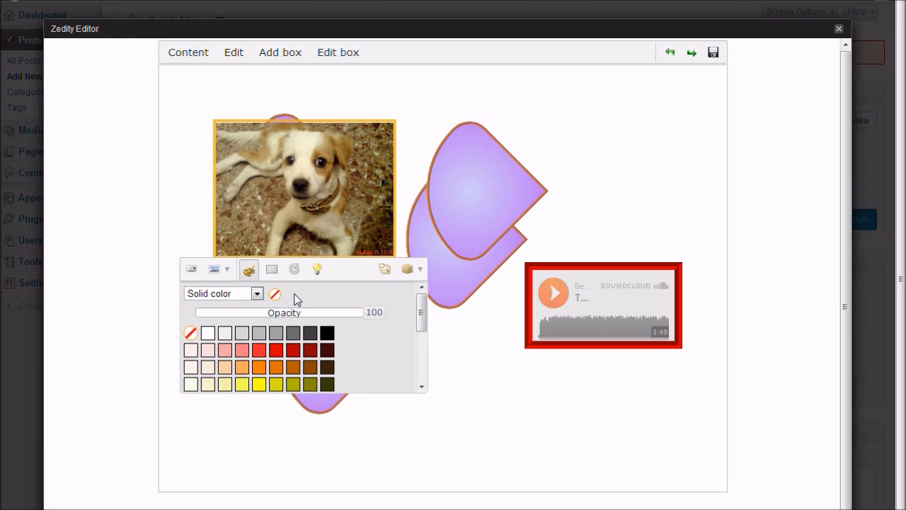
{"action": "left_click", "coordinate": [403, 319]}
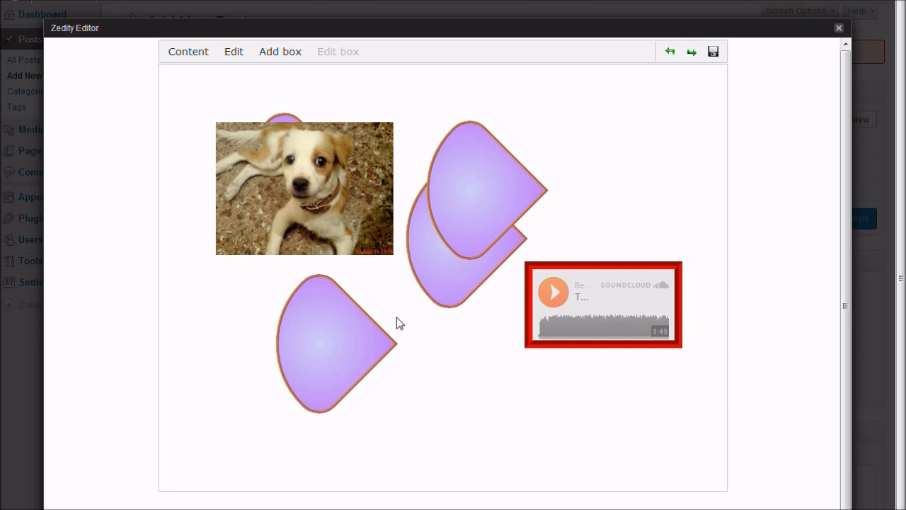
- Add a second image box and insert bug-gif.gif from disk with the description "bug insect" and Normal quality
{"action": "left_click", "coordinate": [280, 51]}
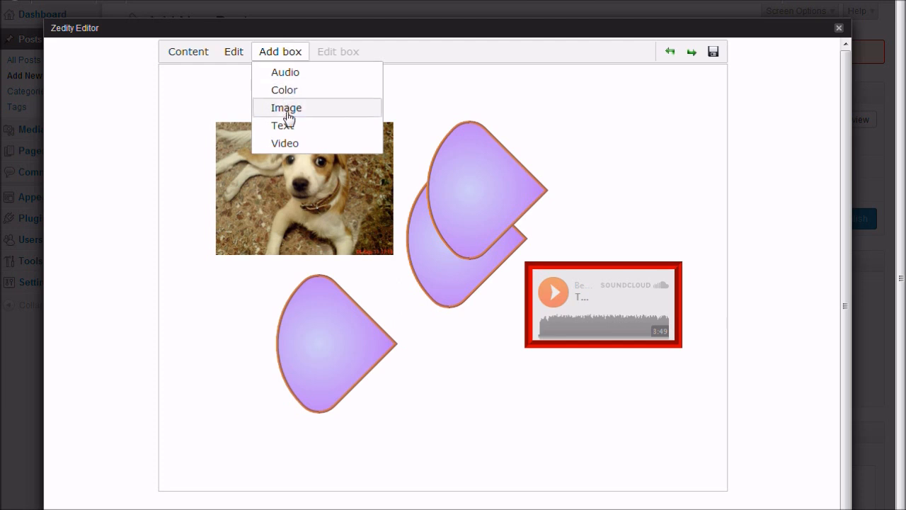
{"action": "left_click", "coordinate": [287, 107]}
{"action": "left_click", "coordinate": [220, 304]}
{"action": "left_click", "coordinate": [382, 380]}
{"action": "scroll", "coordinate": [828, 182], "scroll_direction": "down", "scroll_amount": 2}
{"action": "scroll", "coordinate": [828, 182], "scroll_direction": "down", "scroll_amount": 2}
{"action": "double_click", "coordinate": [522, 244]}
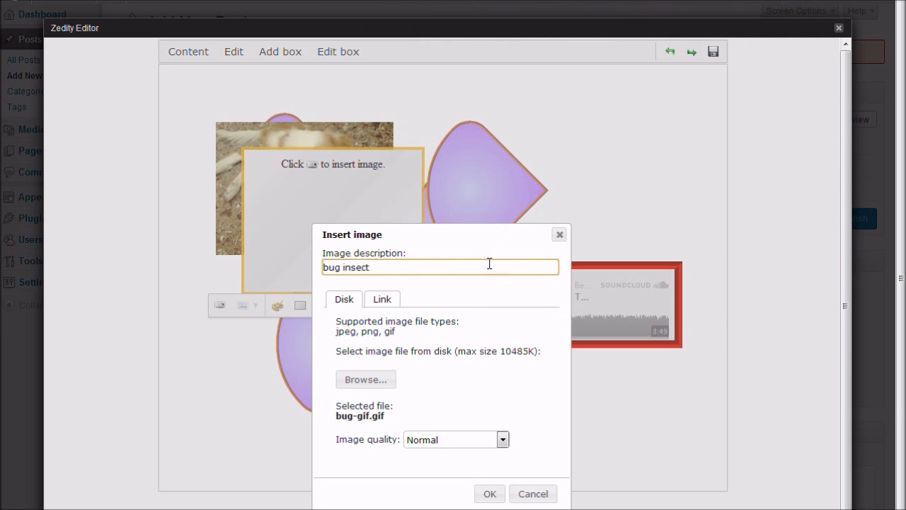
{"action": "left_click", "coordinate": [489, 493]}
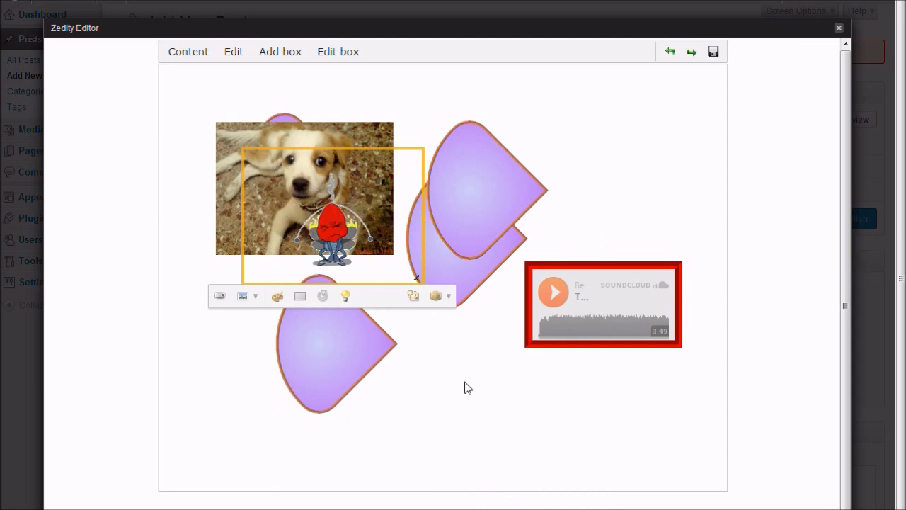
- Give the bug image box a solid light green background (#acfa58) with 79 opacity
{"action": "left_click", "coordinate": [276, 301]}
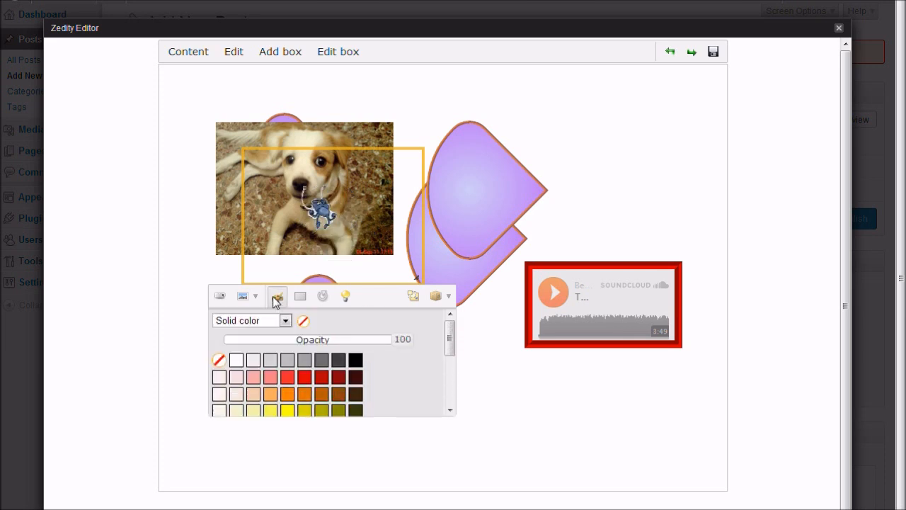
{"action": "scroll", "coordinate": [270, 400], "scroll_direction": "down", "scroll_amount": 2}
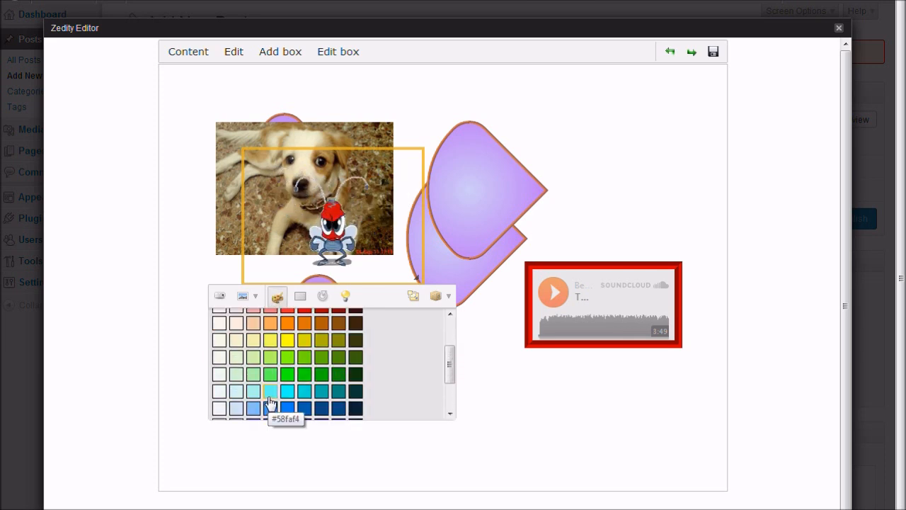
{"action": "left_click", "coordinate": [270, 359]}
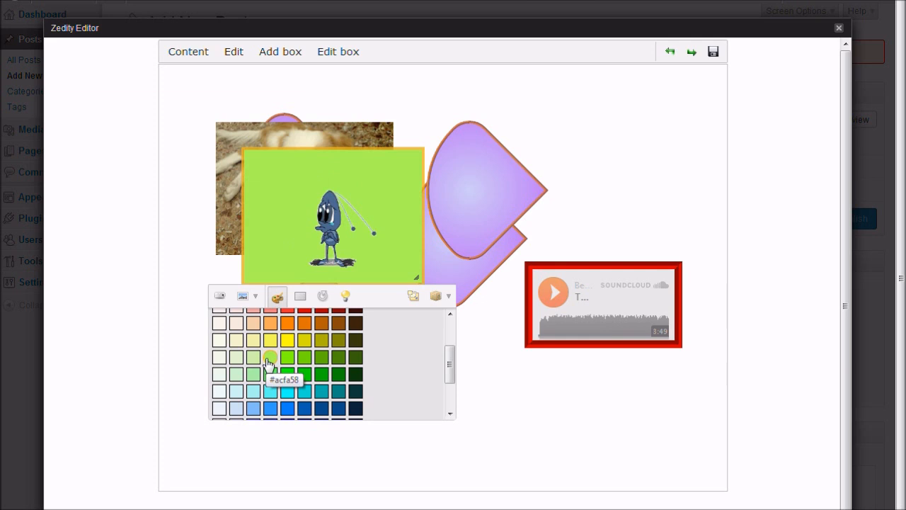
{"action": "scroll", "coordinate": [407, 346], "scroll_direction": "up", "scroll_amount": 2}
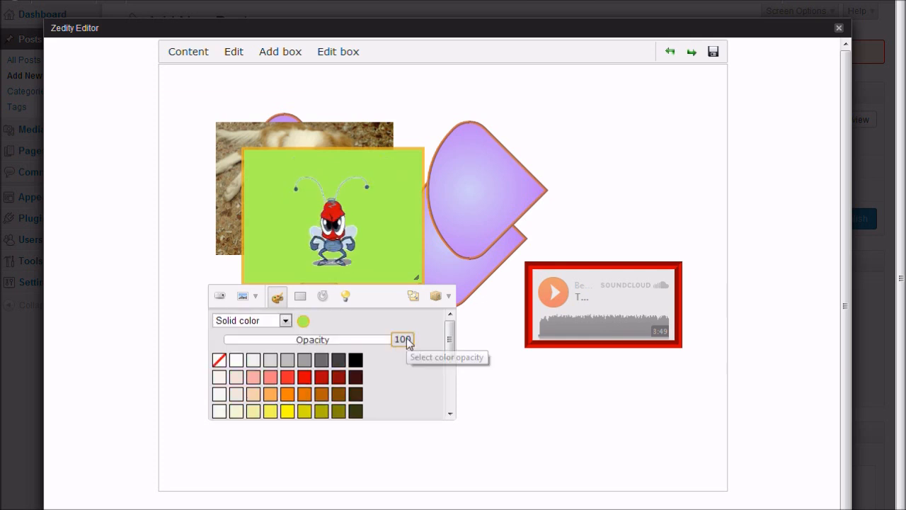
{"action": "left_click_drag", "start_coordinate": [404, 339], "coordinate": [370, 335]}
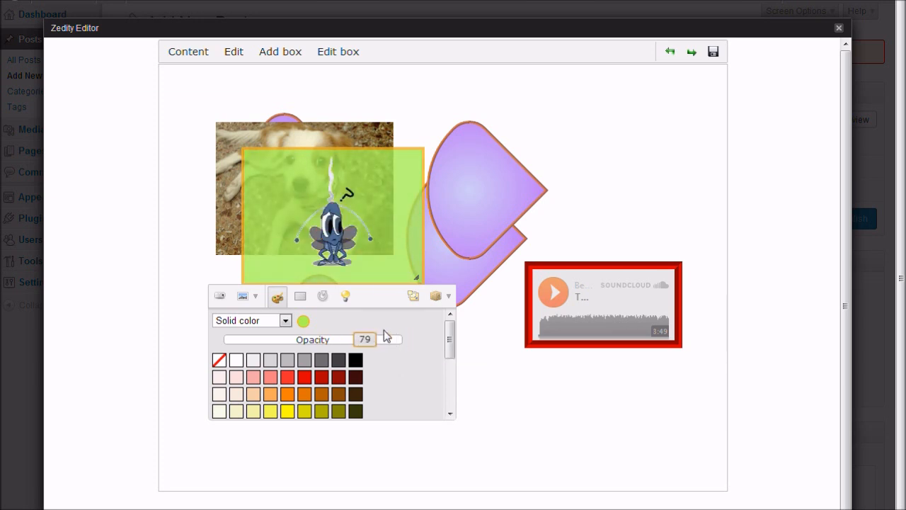
- Give the bug image box a yellow border with width 7, the double style and 100 opacity
{"action": "left_click", "coordinate": [298, 297]}
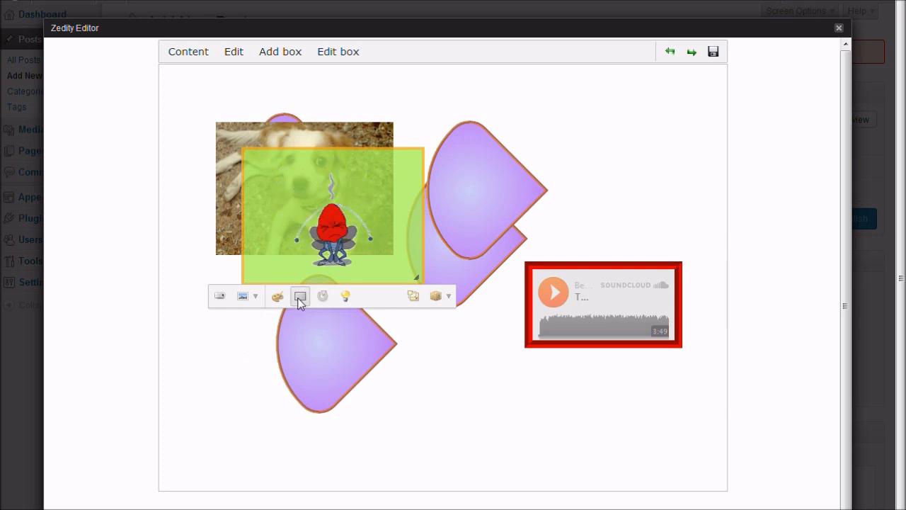
{"action": "left_click_drag", "start_coordinate": [225, 349], "coordinate": [236, 354]}
{"action": "left_click", "coordinate": [272, 446]}
{"action": "scroll", "coordinate": [269, 436], "scroll_direction": "down", "scroll_amount": 2}
{"action": "scroll", "coordinate": [269, 436], "scroll_direction": "up", "scroll_amount": 3}
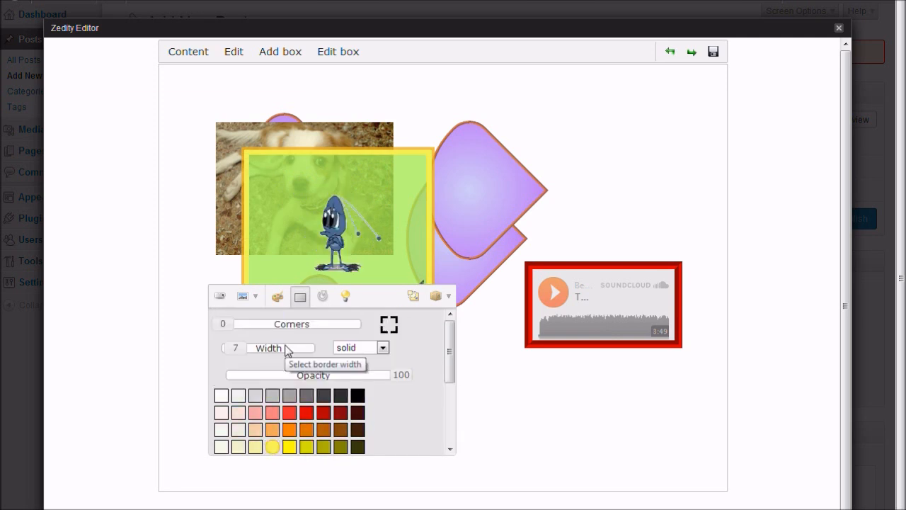
{"action": "left_click", "coordinate": [370, 349]}
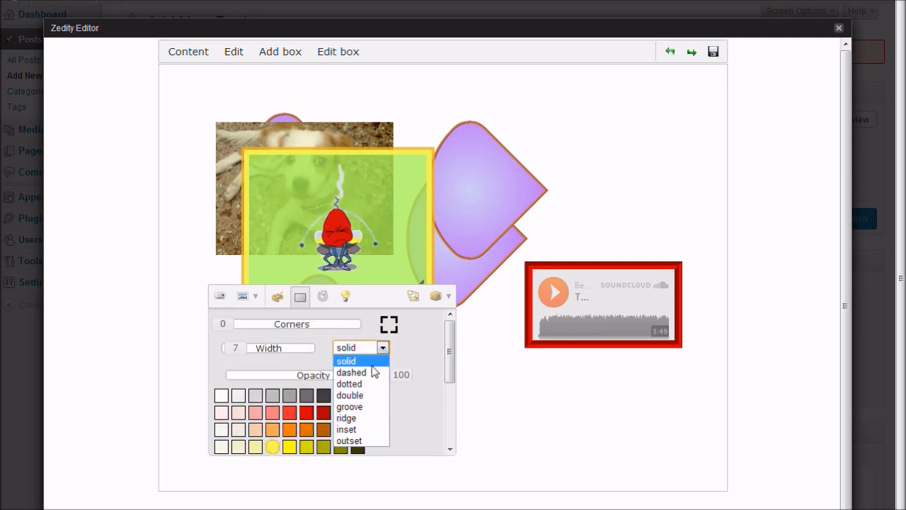
{"action": "left_click", "coordinate": [376, 391]}
{"action": "left_click_drag", "start_coordinate": [401, 376], "coordinate": [393, 354]}
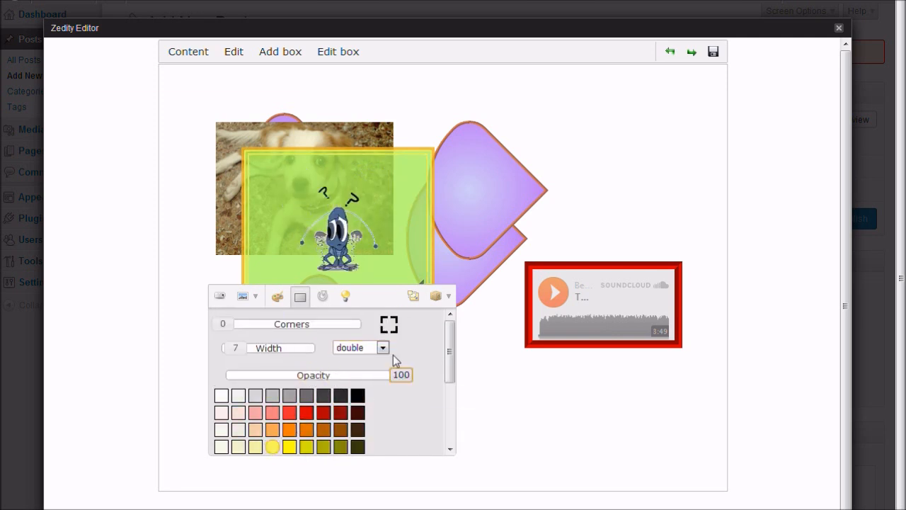
- Look at the box, background and border opacity settings of the bug image box
{"action": "left_click", "coordinate": [323, 296]}
{"action": "mouse_move", "coordinate": [331, 325]}
{"action": "left_mouse_down"}
{"action": "mouse_move", "coordinate": [320, 325]}
{"action": "mouse_move", "coordinate": [334, 324]}
{"action": "left_mouse_up"}
{"action": "left_click", "coordinate": [347, 307]}
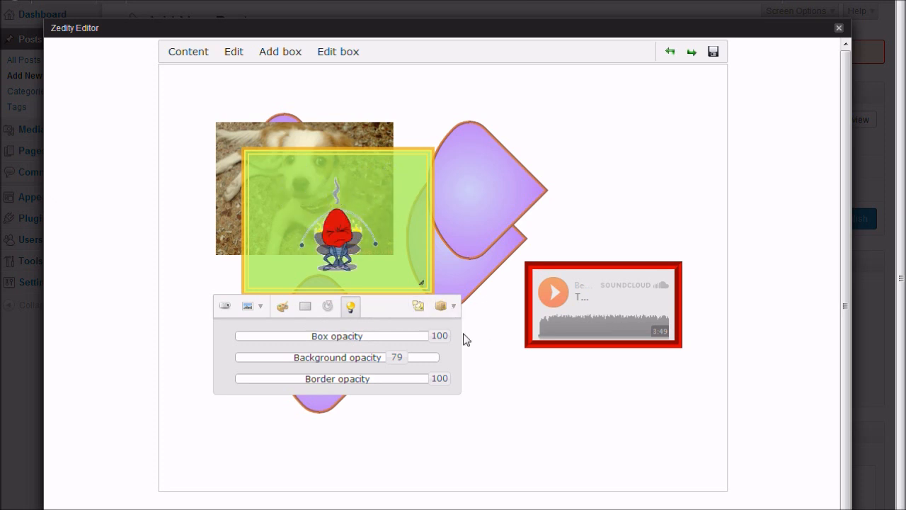
- Flip the bug image box both horizontally and vertically
{"action": "left_click", "coordinate": [448, 306]}
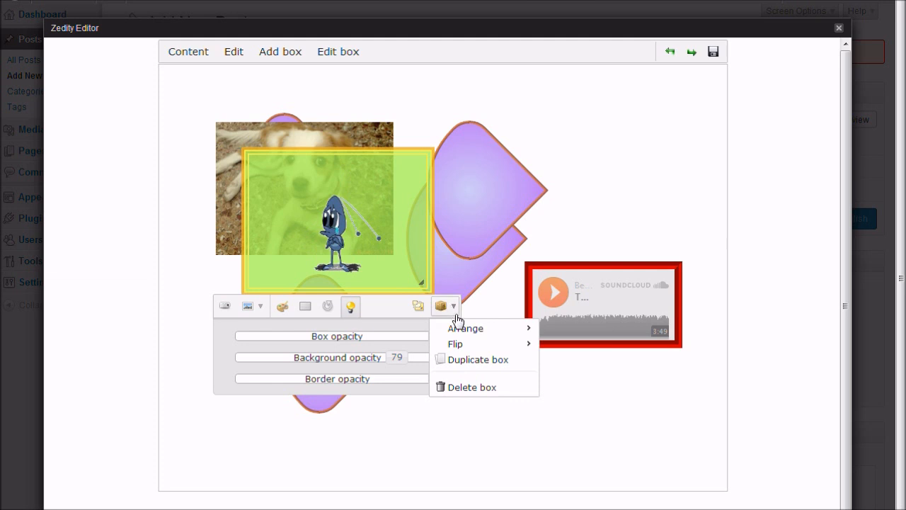
{"action": "mouse_move", "coordinate": [456, 344]}
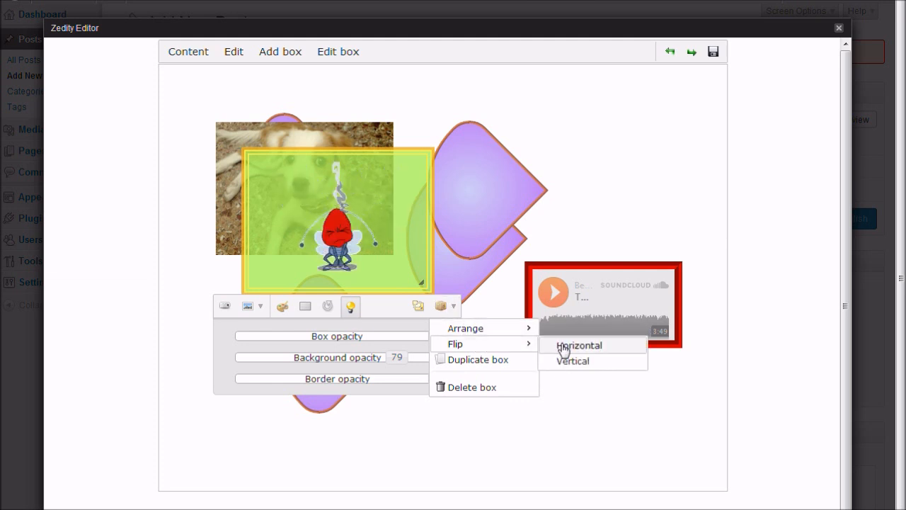
{"action": "left_click", "coordinate": [562, 347]}
{"action": "mouse_move", "coordinate": [530, 347]}
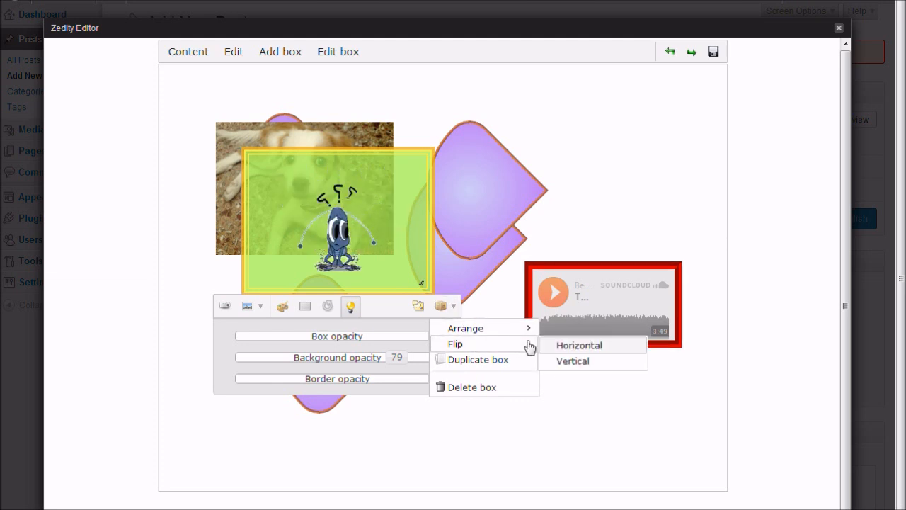
{"action": "left_click", "coordinate": [576, 358]}
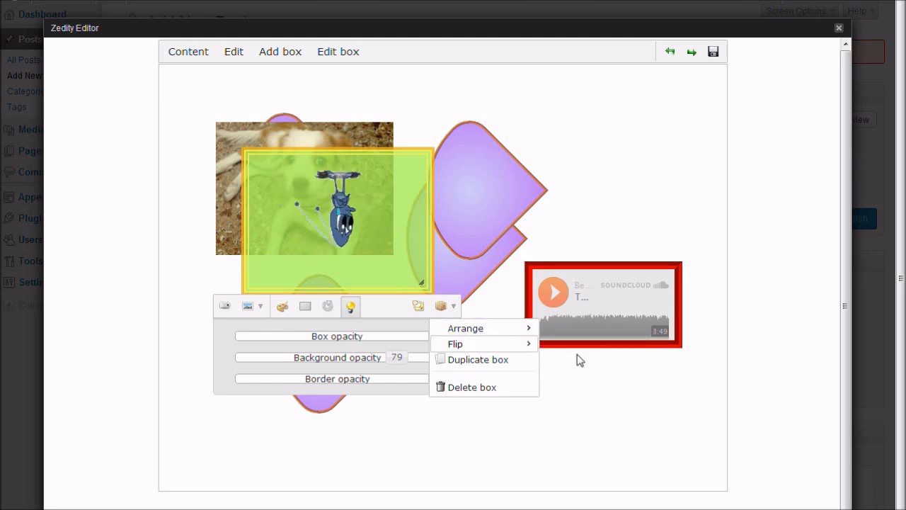
- Duplicate the bug image box and place one of the two boxes directly above the audio box
{"action": "left_click", "coordinate": [500, 363]}
{"action": "left_click_drag", "start_coordinate": [278, 242], "coordinate": [512, 196]}
{"action": "left_click", "coordinate": [478, 368]}
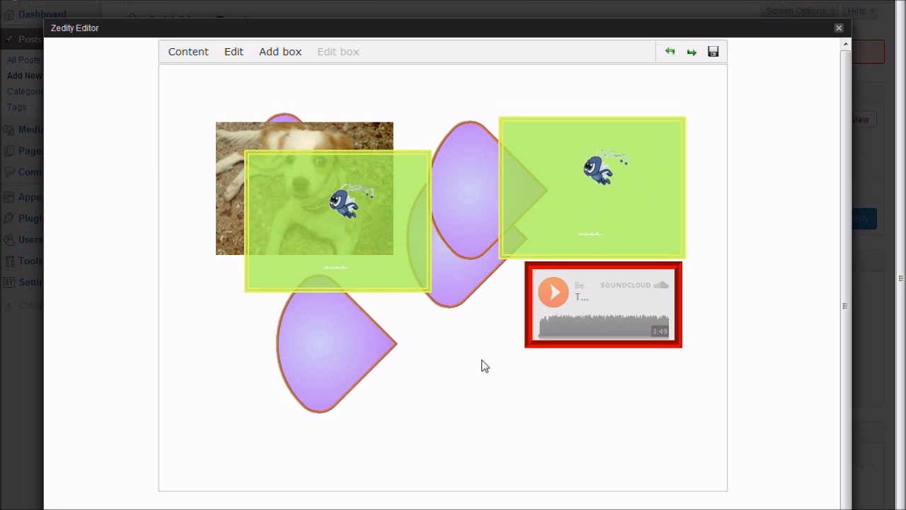
- Add a video box to the content and open its video insertion settings
{"action": "left_click", "coordinate": [285, 54]}
{"action": "mouse_move", "coordinate": [290, 56]}
{"action": "left_click", "coordinate": [285, 143]}
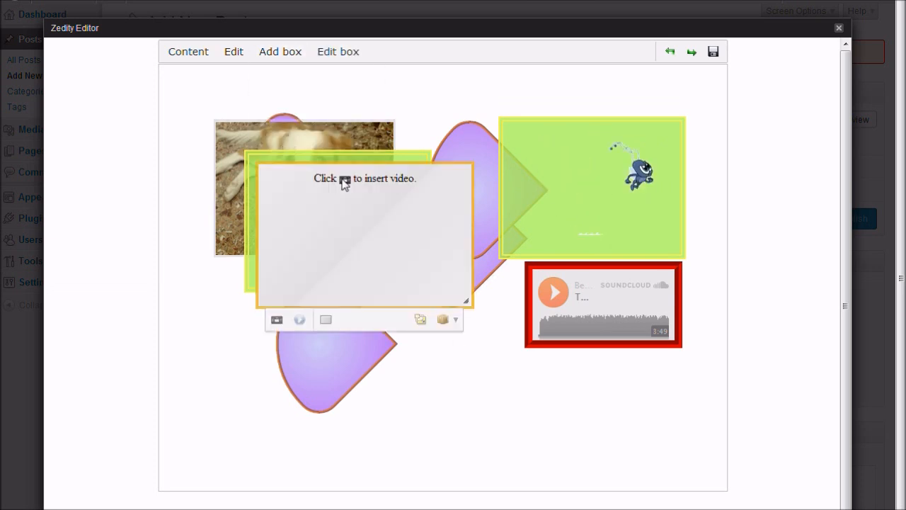
{"action": "left_click", "coordinate": [276, 320]}
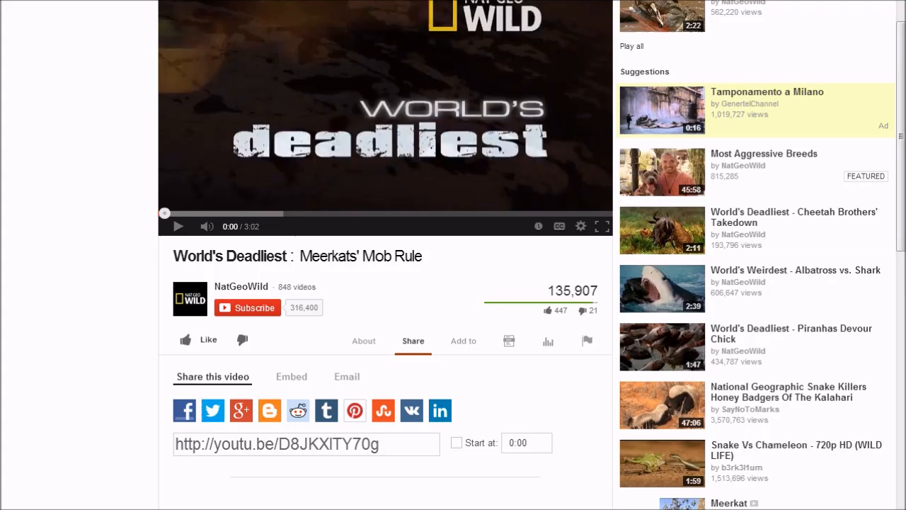
{"action": "left_click", "coordinate": [364, 443]}
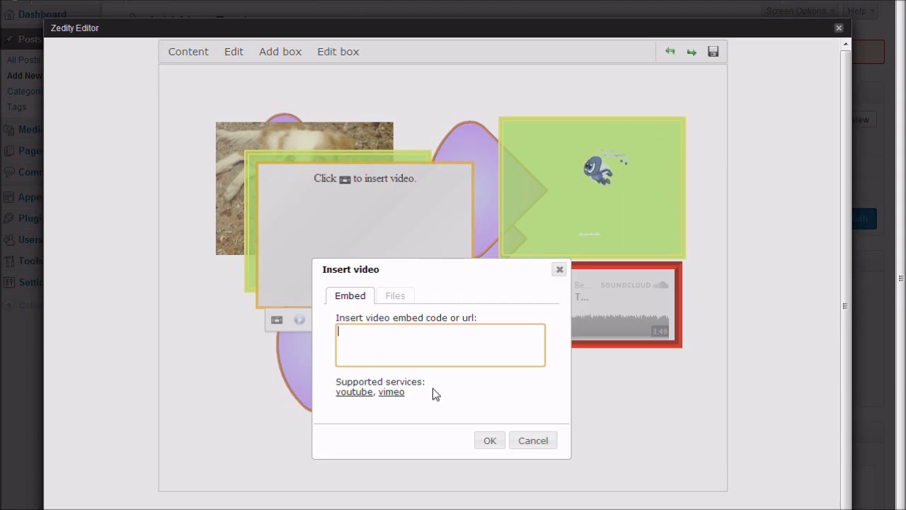
{"action": "type", "text": "http://youtu.be/D8JKXlTY70g"}
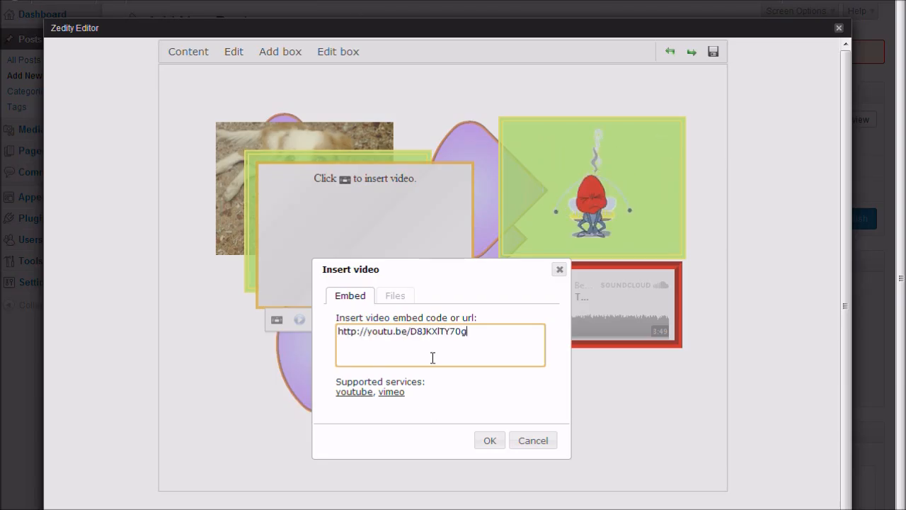
{"action": "left_click", "coordinate": [488, 444]}
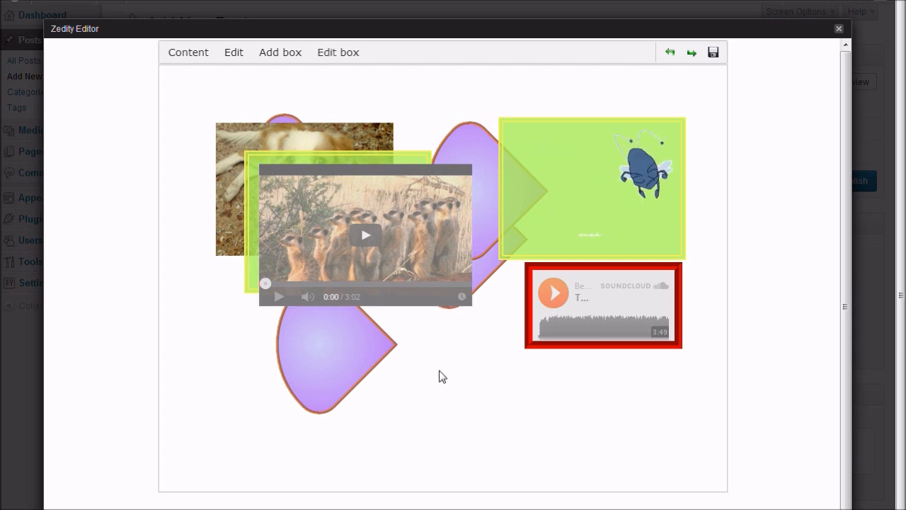
- Enlarge the video box proportionally, then reduce its width slightly from the side edge
{"action": "left_click", "coordinate": [464, 300]}
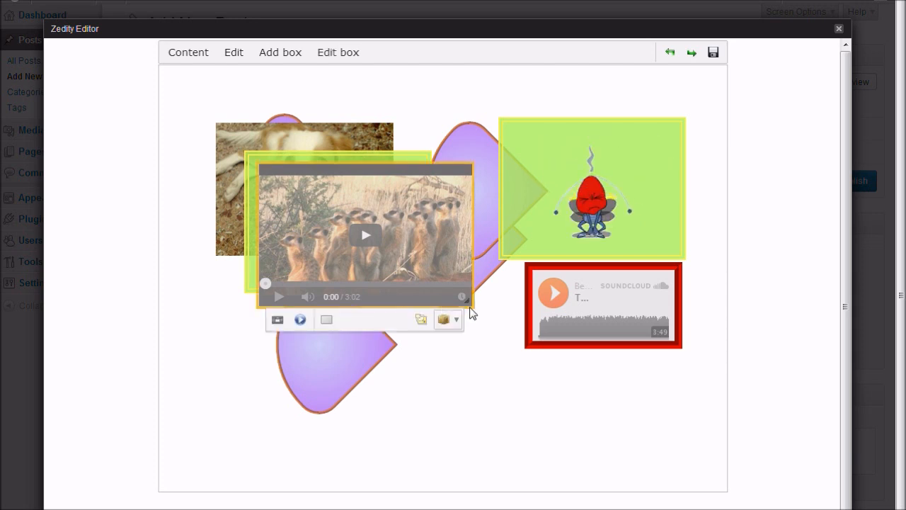
{"action": "left_click_drag", "start_coordinate": [470, 308], "coordinate": [601, 393]}
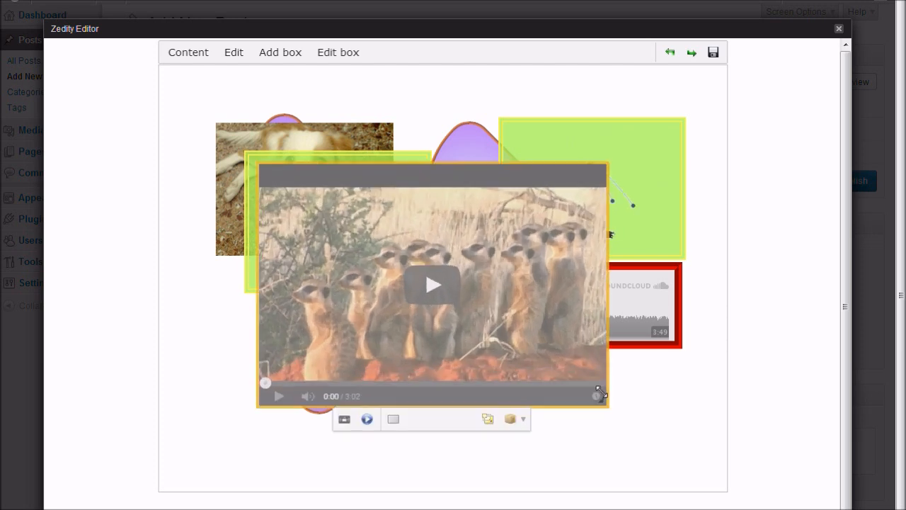
{"action": "left_click_drag", "start_coordinate": [606, 289], "coordinate": [573, 285]}
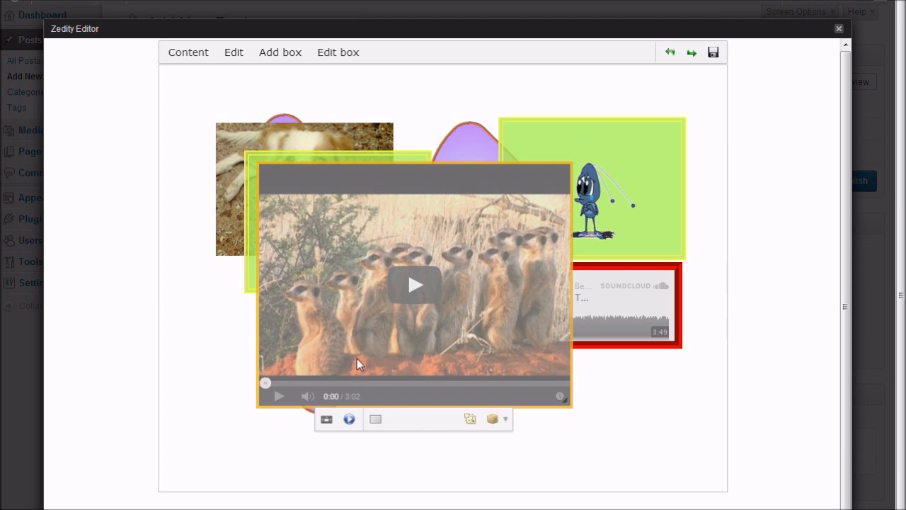
- Give the video box a thick red border with a two-tone bevelled style
{"action": "left_click", "coordinate": [379, 419]}
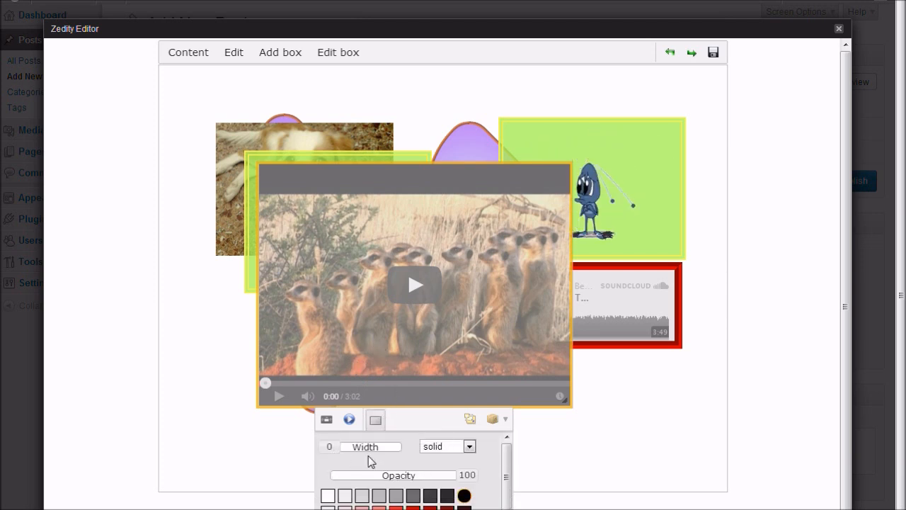
{"action": "mouse_move", "coordinate": [338, 450]}
{"action": "left_mouse_down"}
{"action": "mouse_move", "coordinate": [359, 457]}
{"action": "mouse_move", "coordinate": [343, 448]}
{"action": "left_mouse_up"}
{"action": "left_click", "coordinate": [439, 448]}
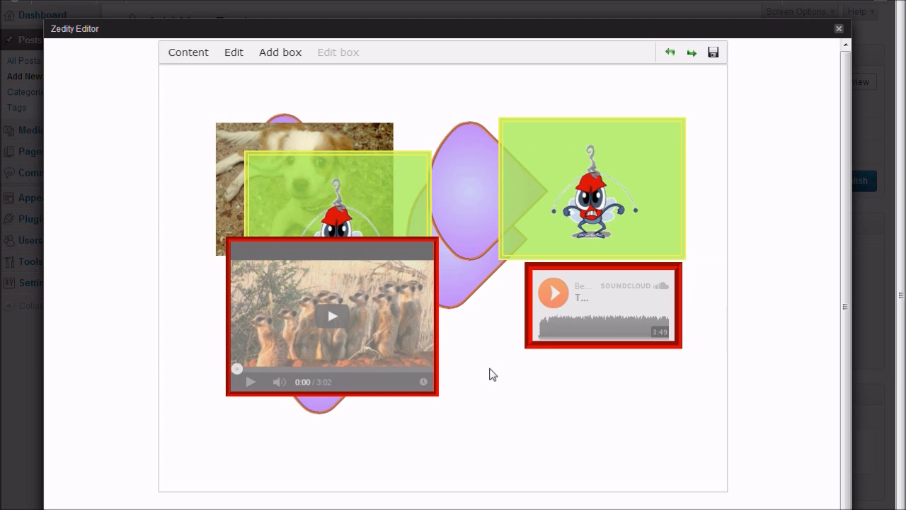
- Add a text box below the audio box reading "This is my first post using the Zedity and I am having fun."
{"action": "left_click", "coordinate": [281, 54]}
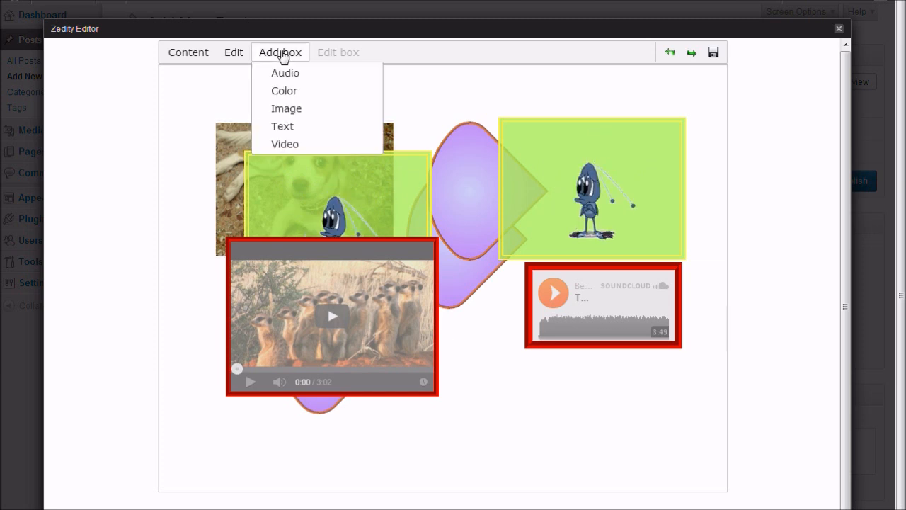
{"action": "left_click", "coordinate": [295, 127]}
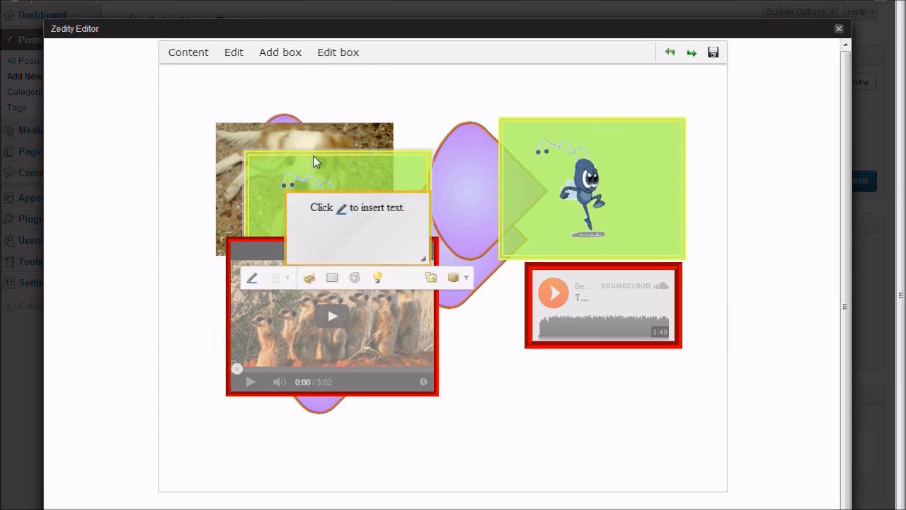
{"action": "left_click_drag", "start_coordinate": [331, 225], "coordinate": [503, 399]}
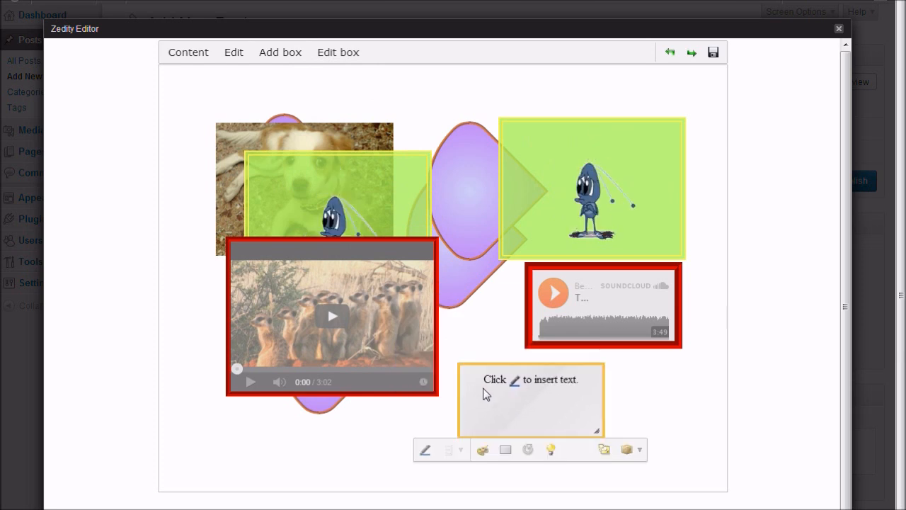
{"action": "left_click", "coordinate": [427, 450]}
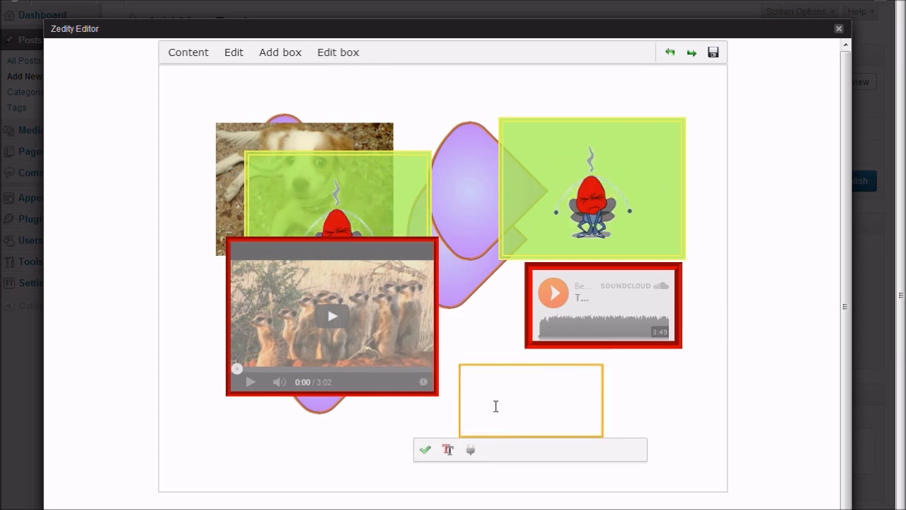
{"action": "type", "text": "T"}
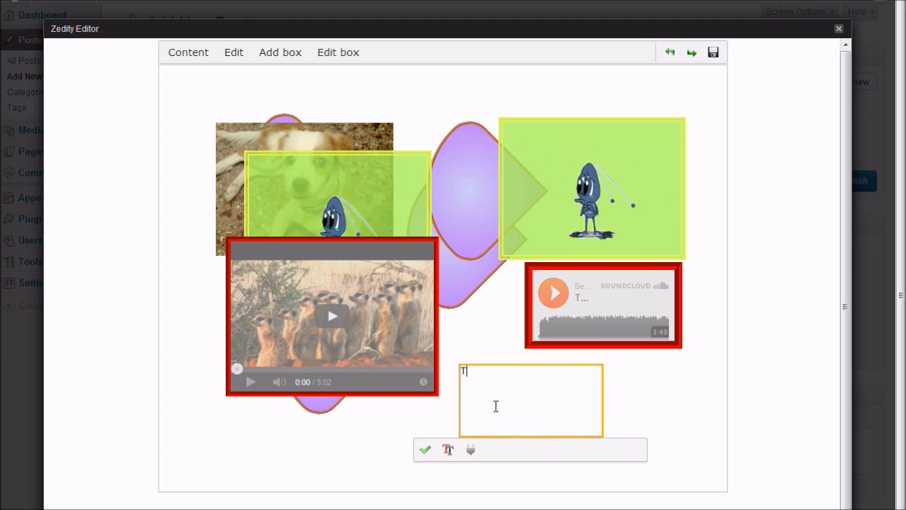
{"action": "type", "text": "his is my first post using the Ze"}
{"action": "type", "text": "dity and I am having fun."}
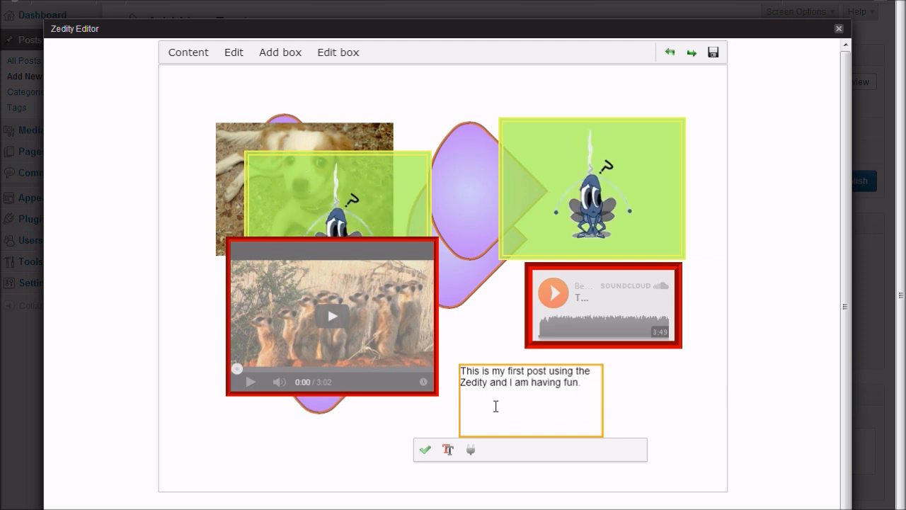
- Format the whole sentence in the text box as red italic Arial Black at size 16
{"action": "left_click_drag", "start_coordinate": [594, 384], "coordinate": [460, 369]}
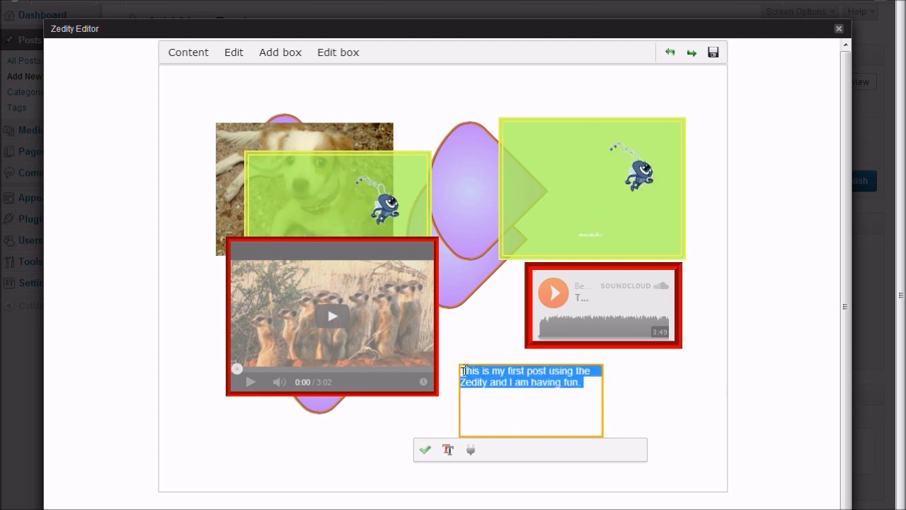
{"action": "left_click", "coordinate": [446, 451]}
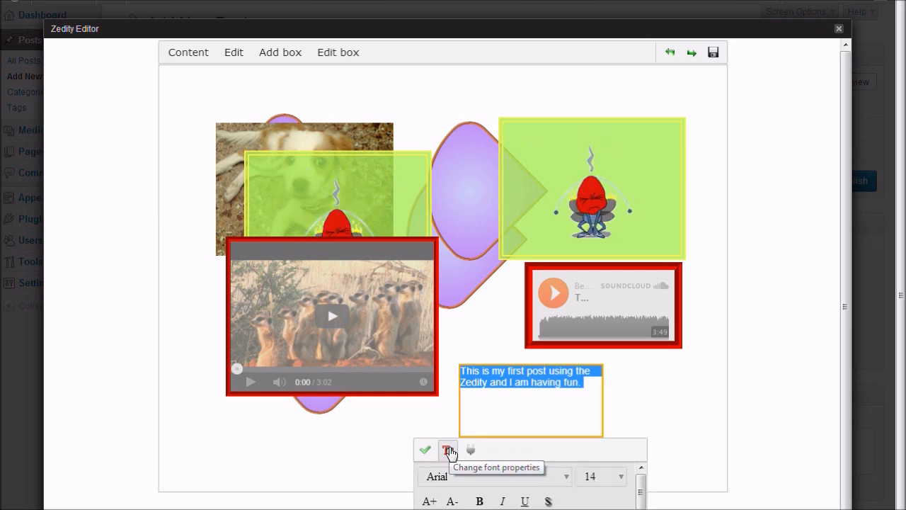
{"action": "left_click", "coordinate": [476, 479]}
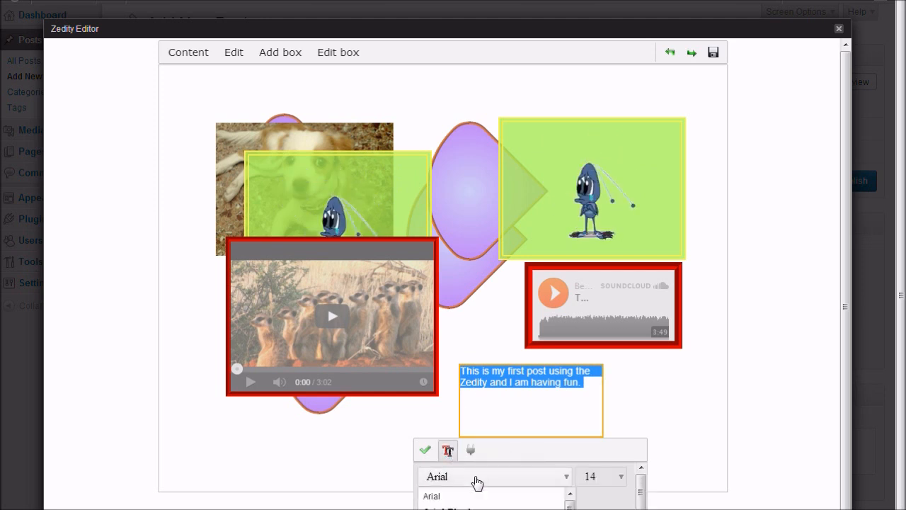
{"action": "left_click", "coordinate": [479, 501]}
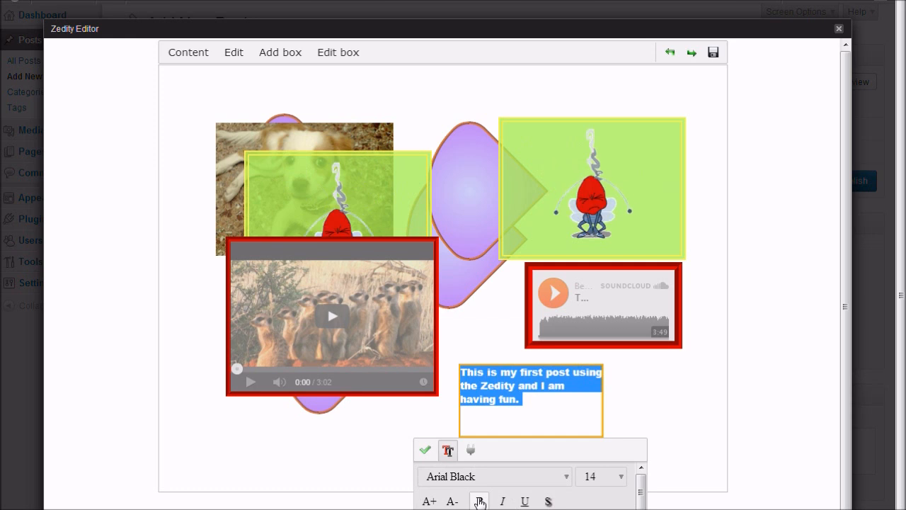
{"action": "left_click", "coordinate": [504, 501]}
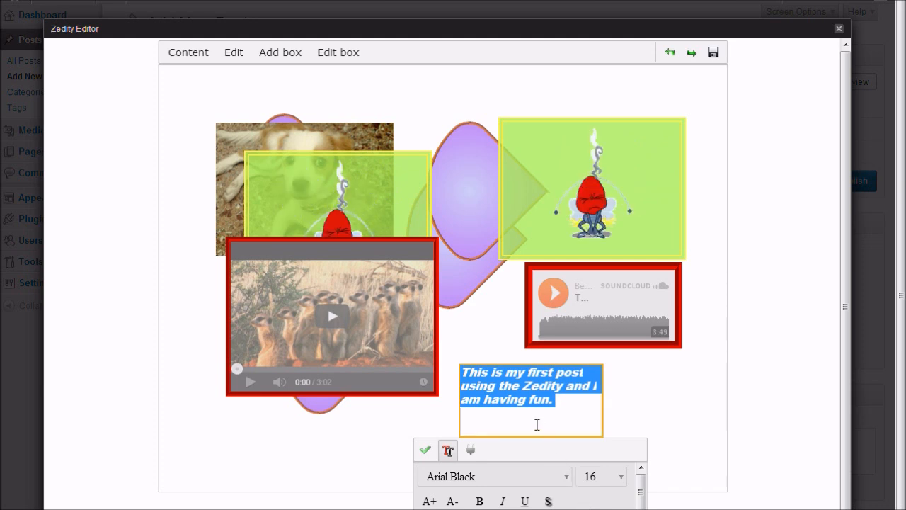
{"action": "left_click", "coordinate": [537, 425]}
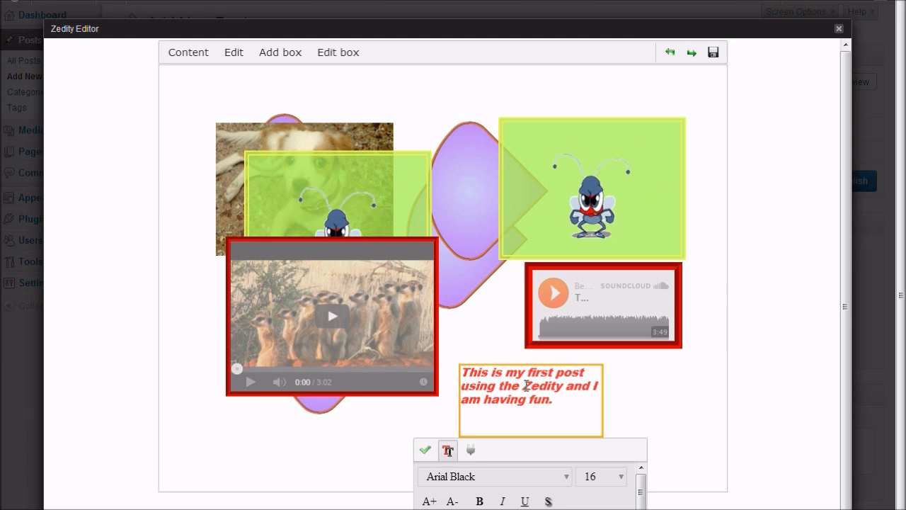
{"action": "left_click_drag", "start_coordinate": [524, 386], "coordinate": [564, 385]}
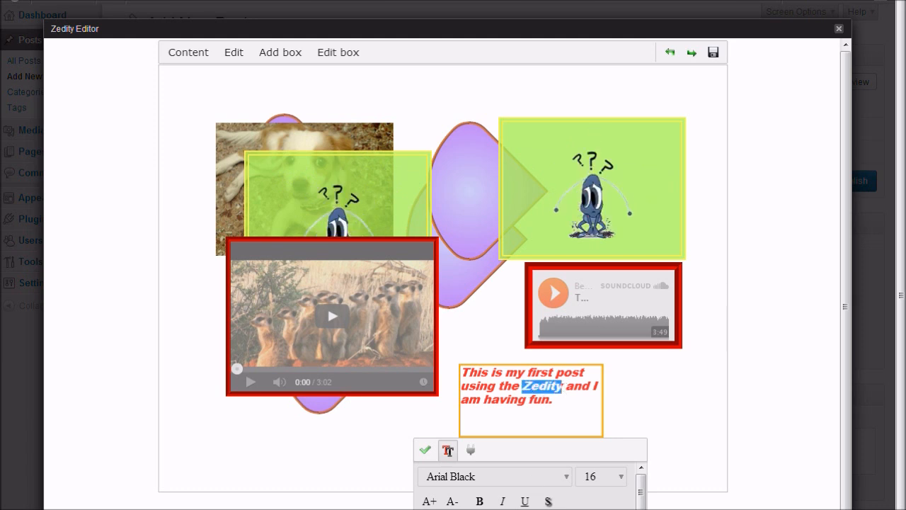
{"action": "left_click", "coordinate": [471, 450]}
{"action": "left_click", "coordinate": [416, 47]}
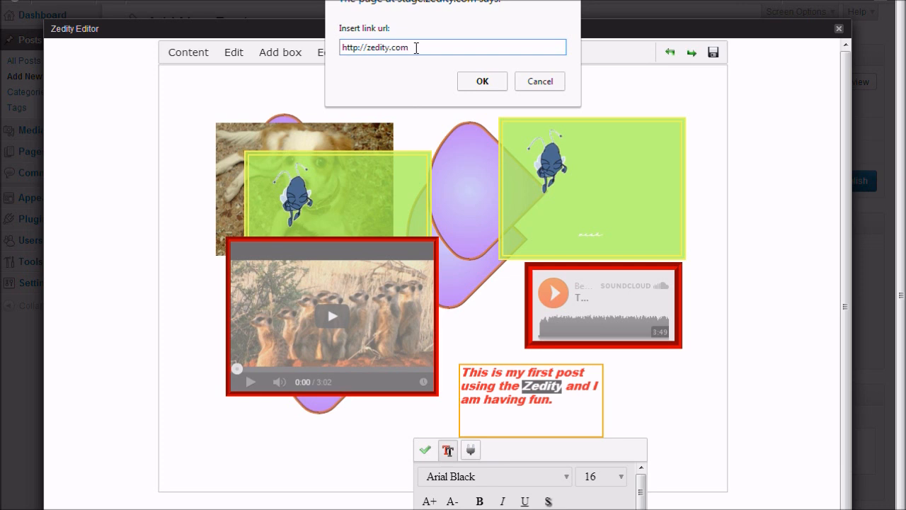
{"action": "left_click", "coordinate": [493, 82]}
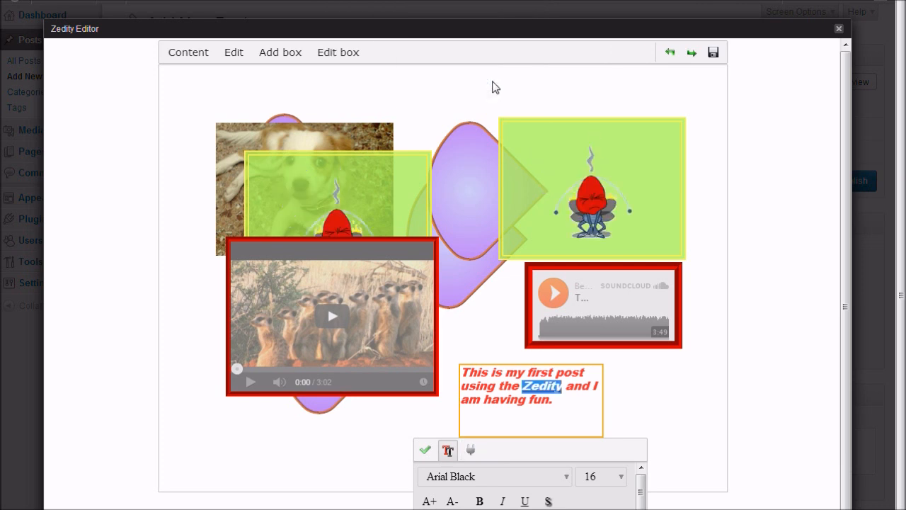
{"action": "left_click", "coordinate": [621, 407]}
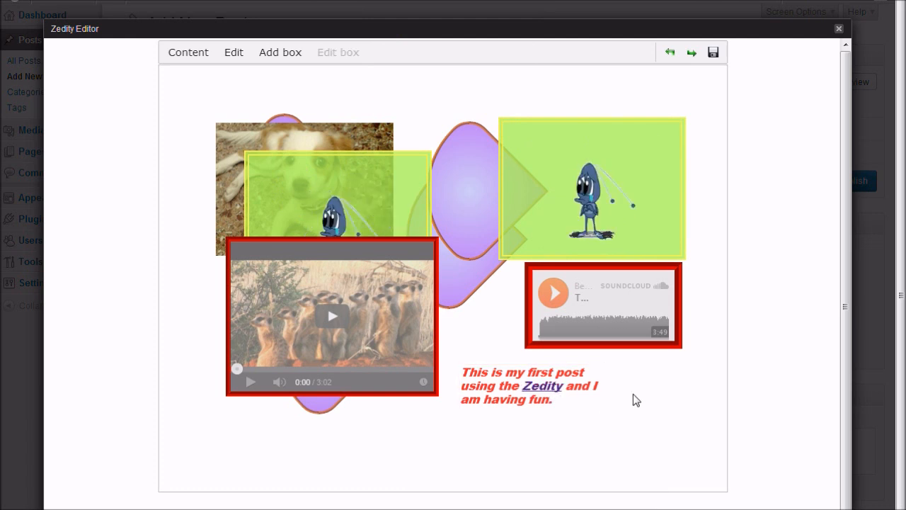
- Move the text box to the upper edge of the content, above the purple shapes and between the two bug image boxes
{"action": "left_click", "coordinate": [585, 402]}
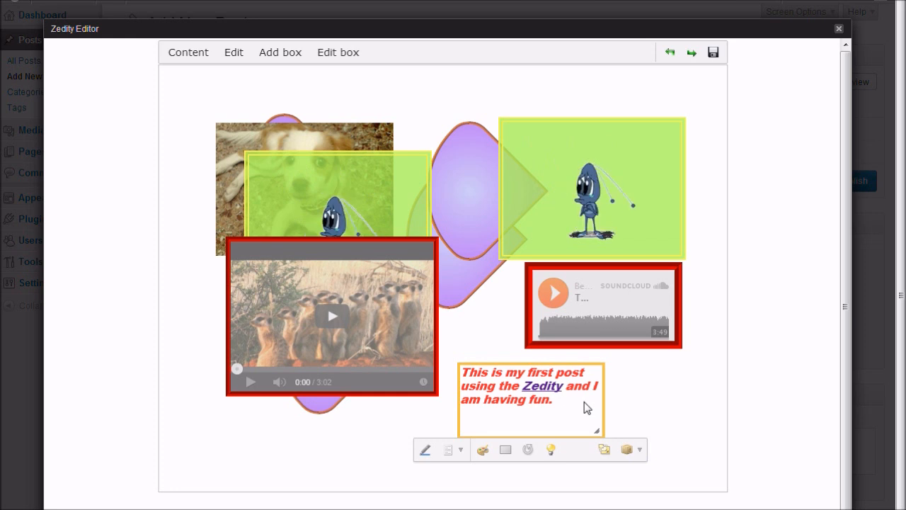
{"action": "key", "text": "Escape"}
{"action": "left_click", "coordinate": [572, 428]}
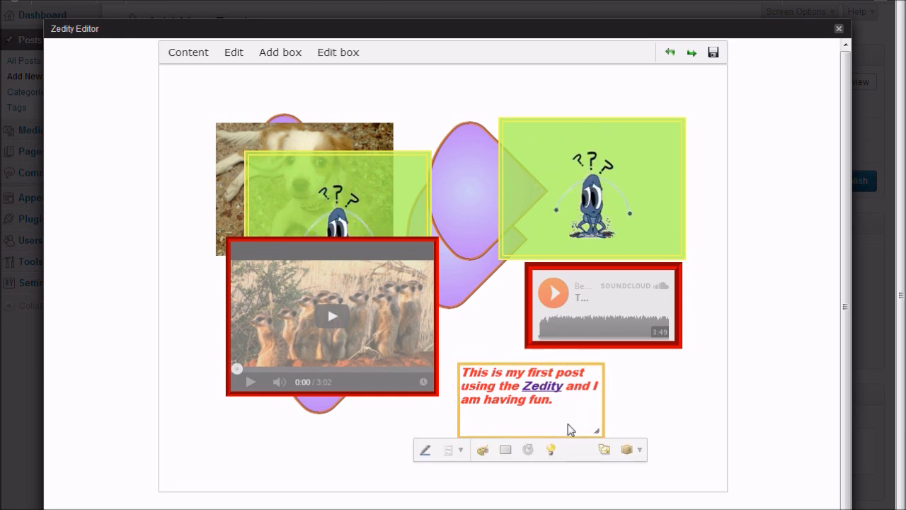
{"action": "left_click_drag", "start_coordinate": [567, 428], "coordinate": [503, 138]}
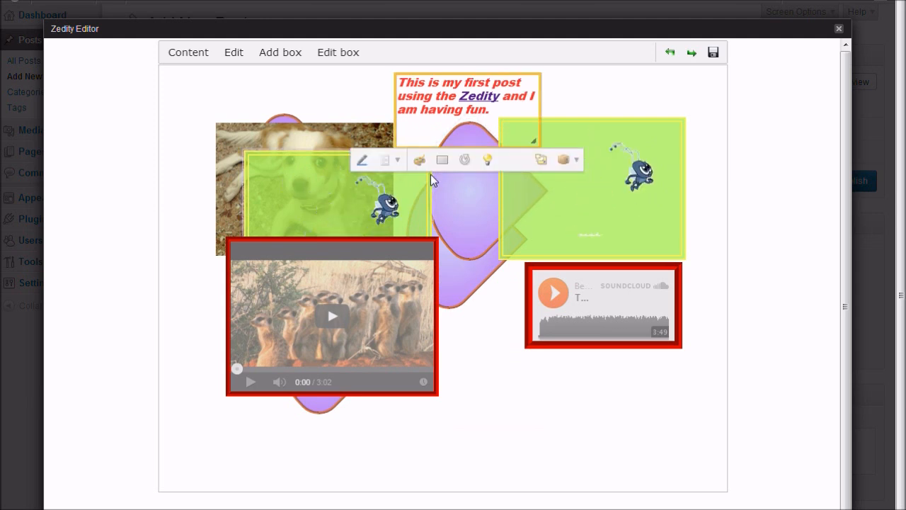
- Align the text in the text box to the middle vertically and to the center horizontally
{"action": "left_click", "coordinate": [395, 166]}
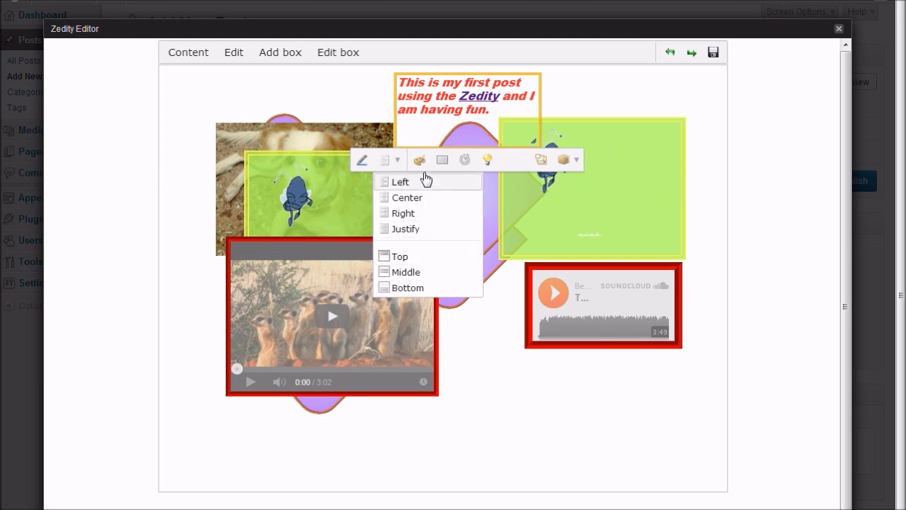
{"action": "left_click", "coordinate": [417, 274]}
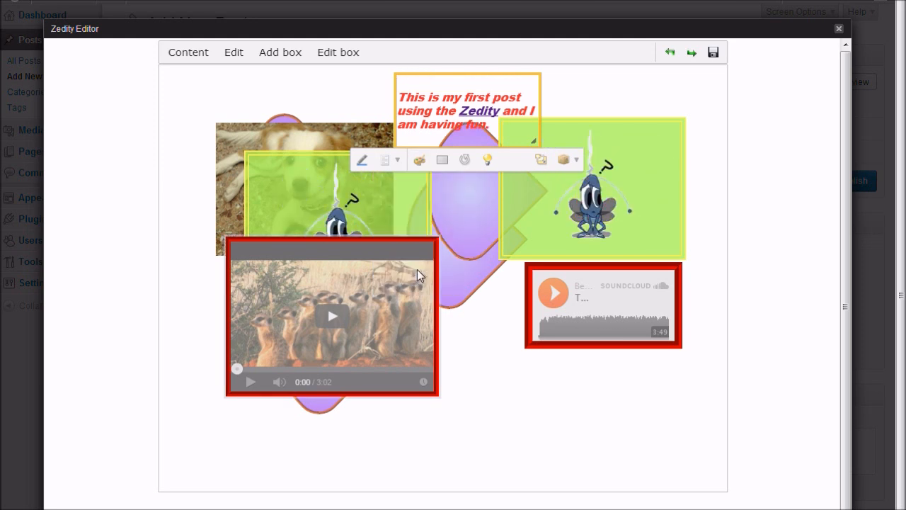
{"action": "left_click", "coordinate": [398, 161]}
{"action": "left_click", "coordinate": [413, 199]}
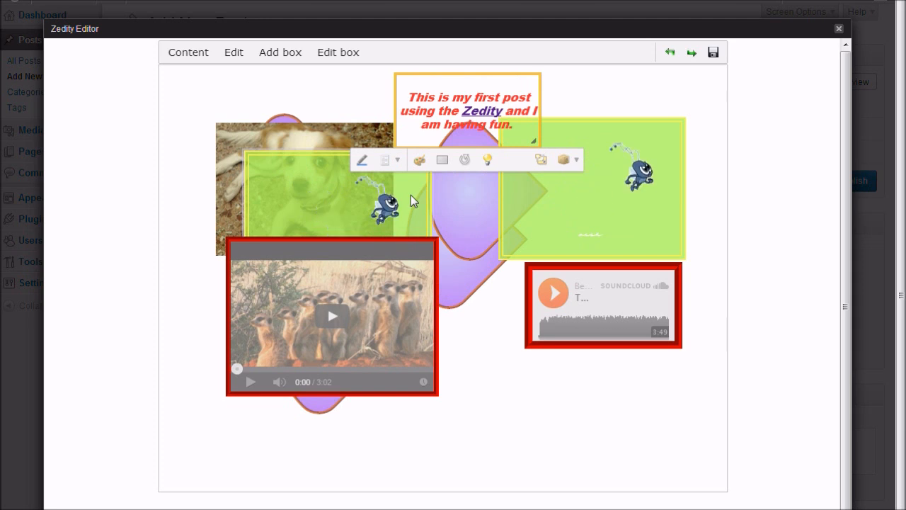
- Style the text box with a solid light pink fill, rounded corners of 130 and a double brownish-orange border of width 9
{"action": "left_click", "coordinate": [419, 160]}
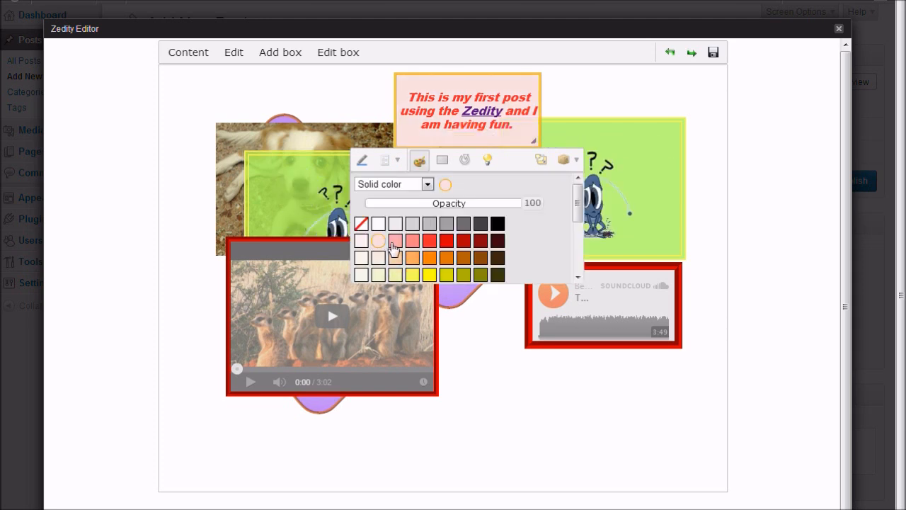
{"action": "left_click", "coordinate": [443, 167]}
{"action": "left_click_drag", "start_coordinate": [368, 189], "coordinate": [426, 191]}
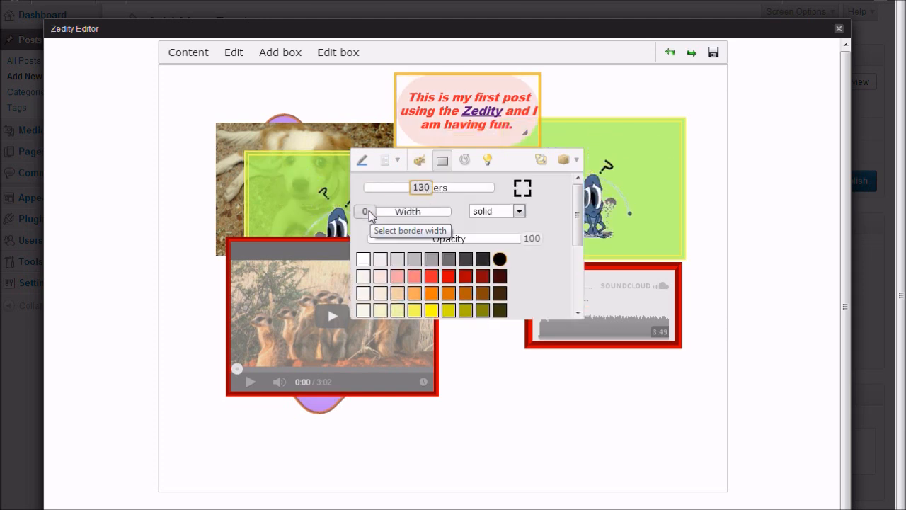
{"action": "left_click_drag", "start_coordinate": [366, 213], "coordinate": [380, 215]}
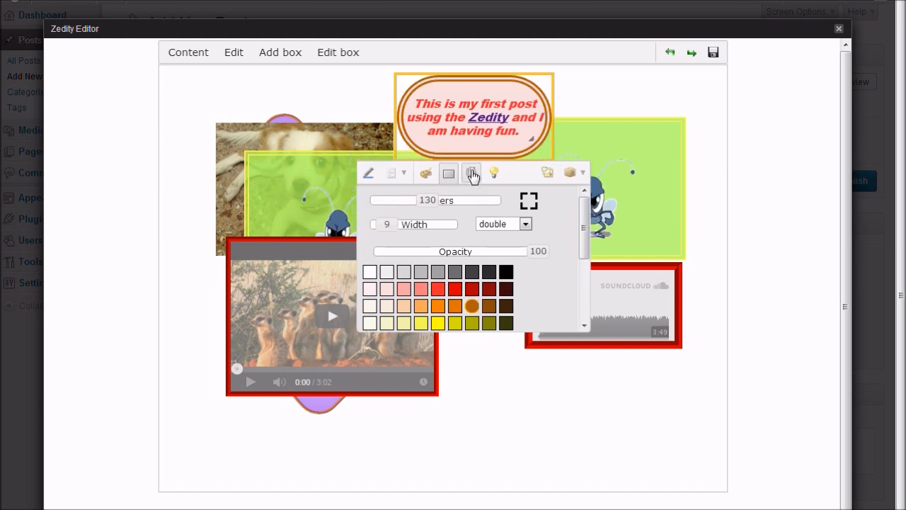
{"action": "left_click", "coordinate": [472, 173]}
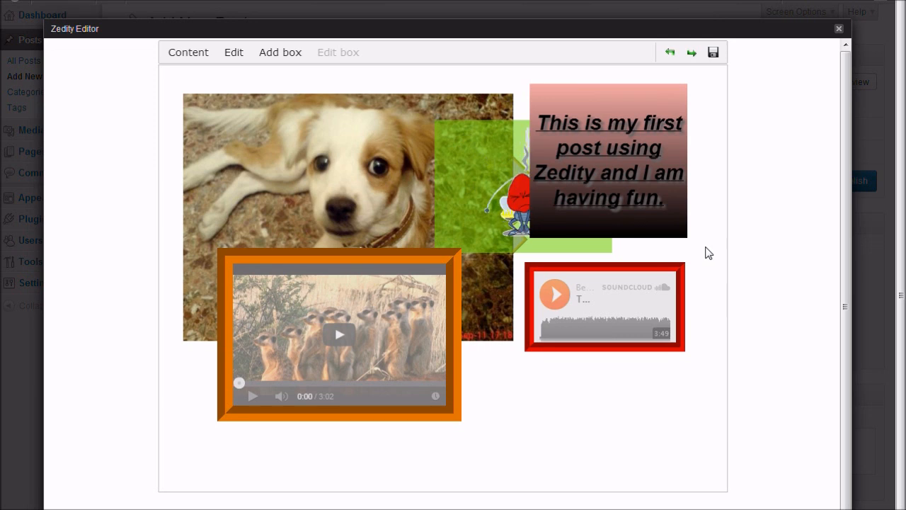
- Save the finished Zedity content into the WordPress post "First Post Using Zedity"
{"action": "left_click", "coordinate": [713, 54]}
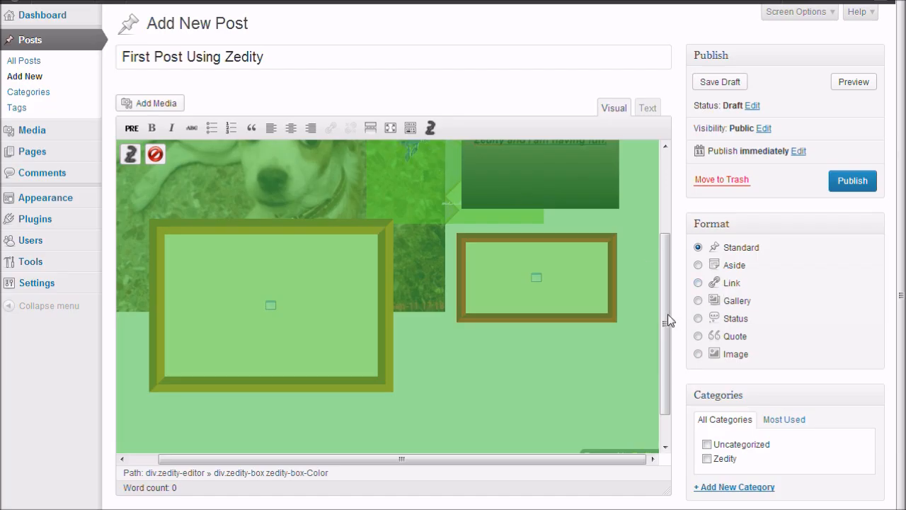
{"action": "scroll", "coordinate": [667, 320], "scroll_direction": "up", "scroll_amount": 2}
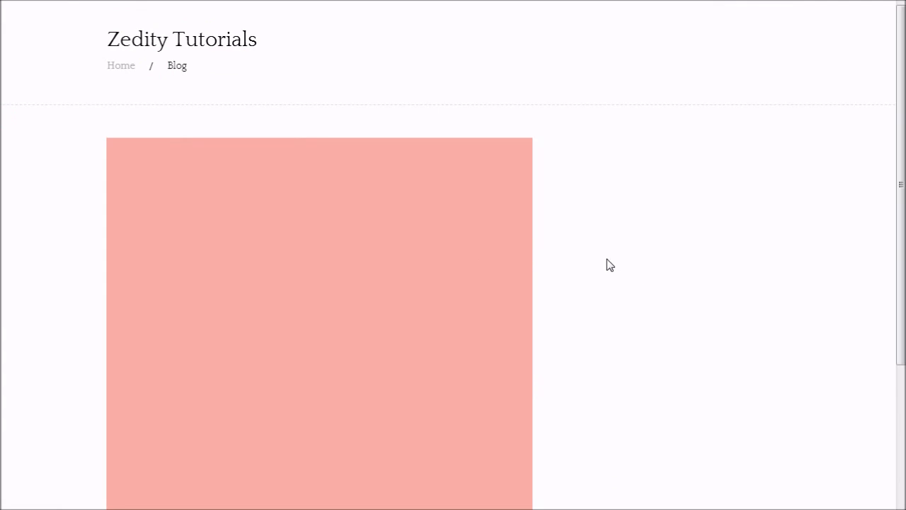
- Check the image, text, video and audio boxes on the post's page and try out the audio player
{"action": "scroll", "coordinate": [610, 265], "scroll_direction": "down", "scroll_amount": 5}
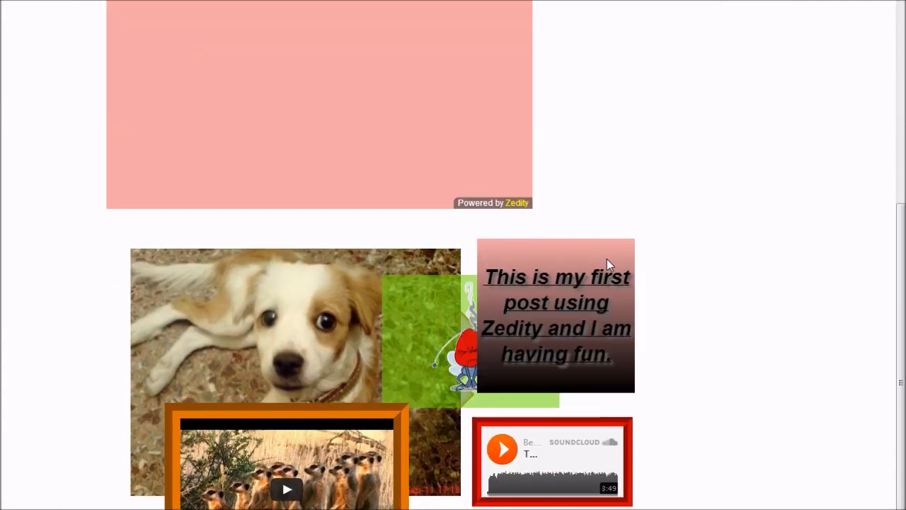
{"action": "scroll", "coordinate": [608, 264], "scroll_direction": "down", "scroll_amount": 1}
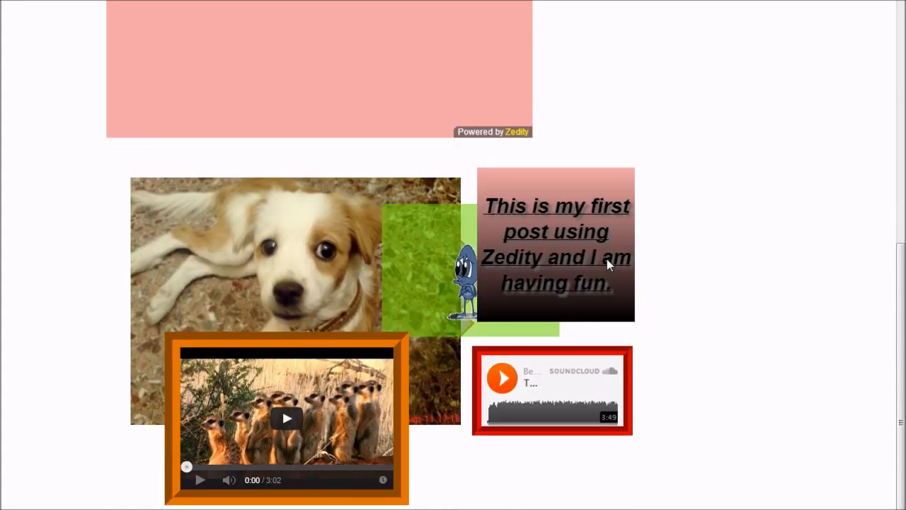
{"action": "scroll", "coordinate": [607, 258], "scroll_direction": "down", "scroll_amount": 1}
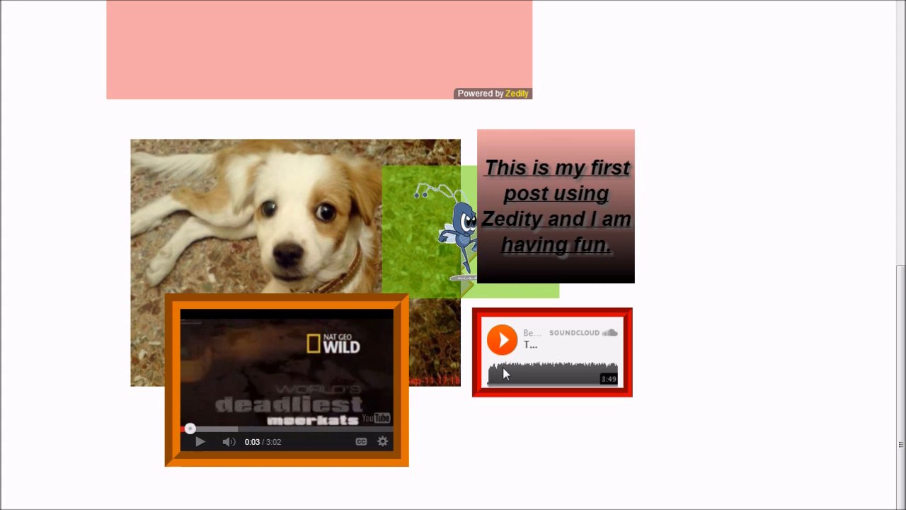
{"action": "left_click", "coordinate": [505, 345]}
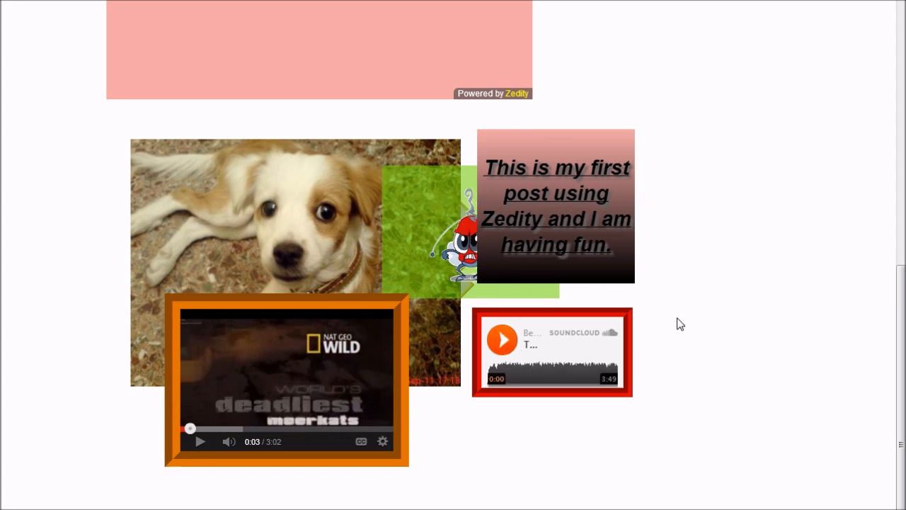